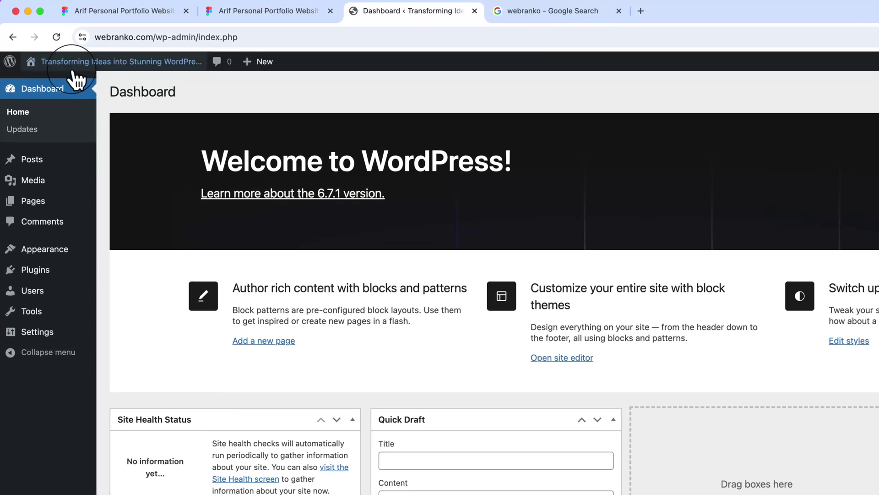
- Open the WordPress site's front end in a separate browser tab and view the current homepage
mouse_move(40, 46)
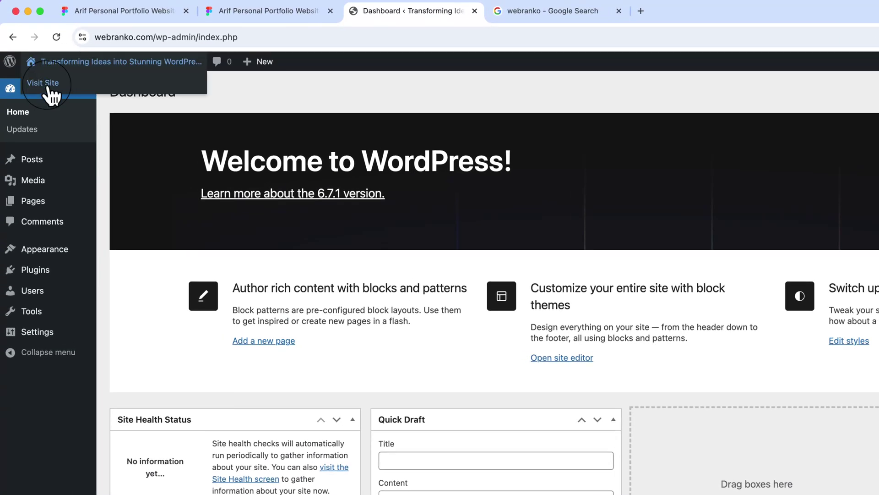
super+click(46, 88)
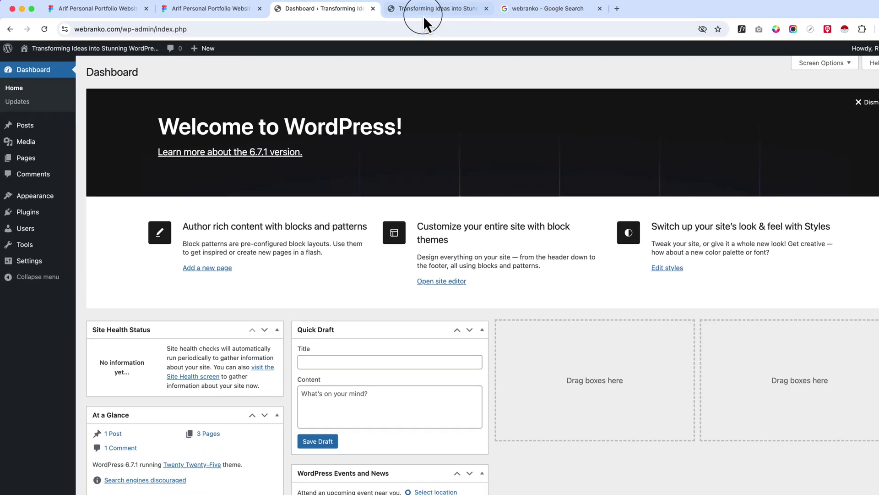
click(419, 9)
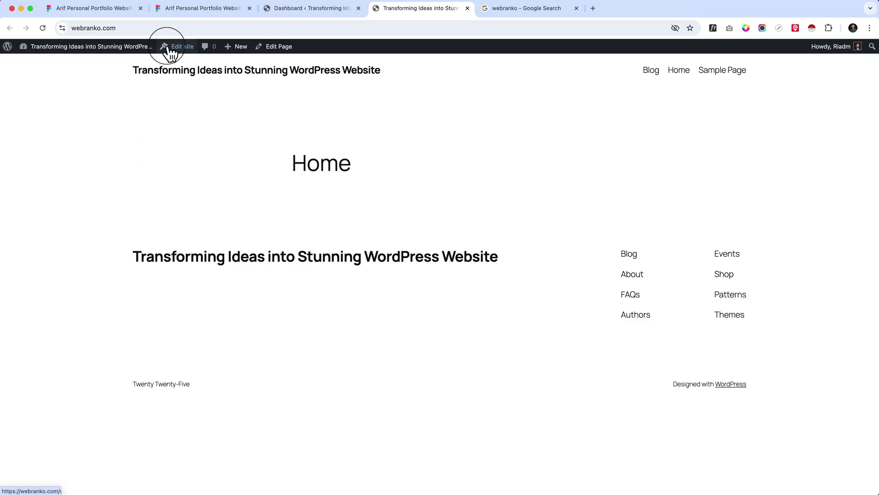
- Switch to the Figma portfolio design and review its sections from the header through the recent projects
click(101, 10)
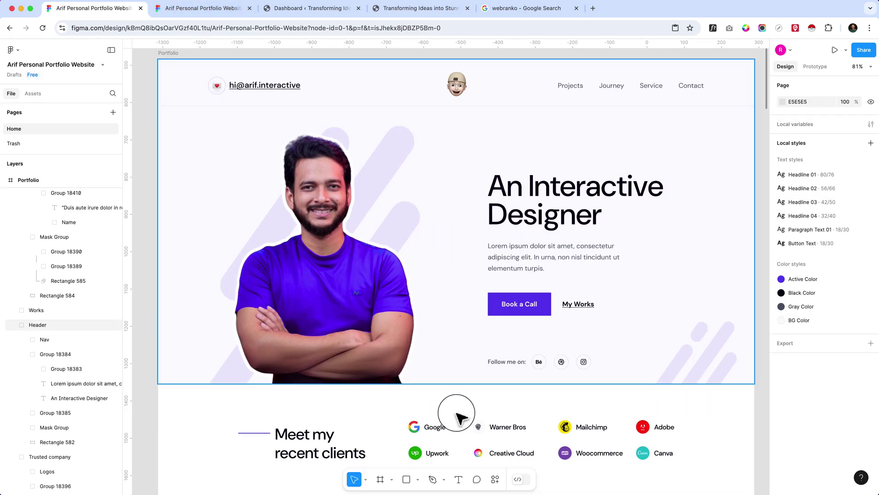
scroll(566, 262, down, 10)
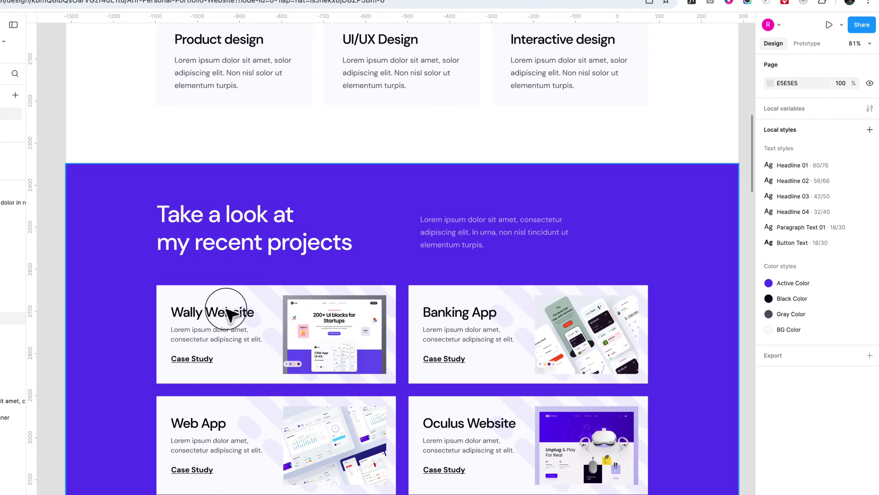
scroll(370, 380, down, 5)
scroll(382, 383, up, 15)
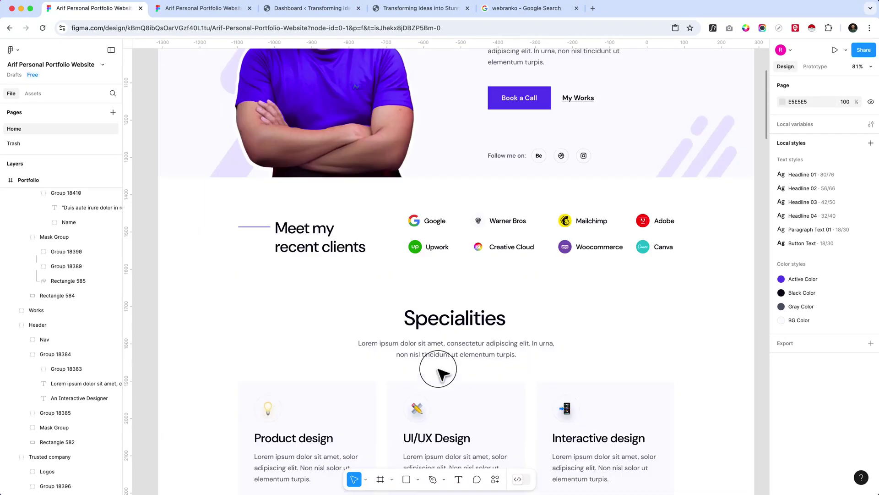
scroll(652, 183, up, 5)
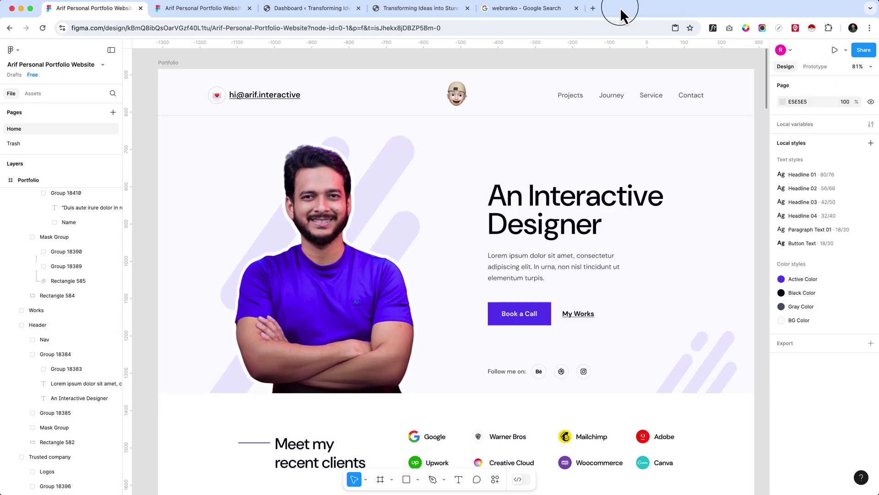
- Replace the old webranko search tab with a new tab and search Google for "color picker chrome extension"
click(577, 9)
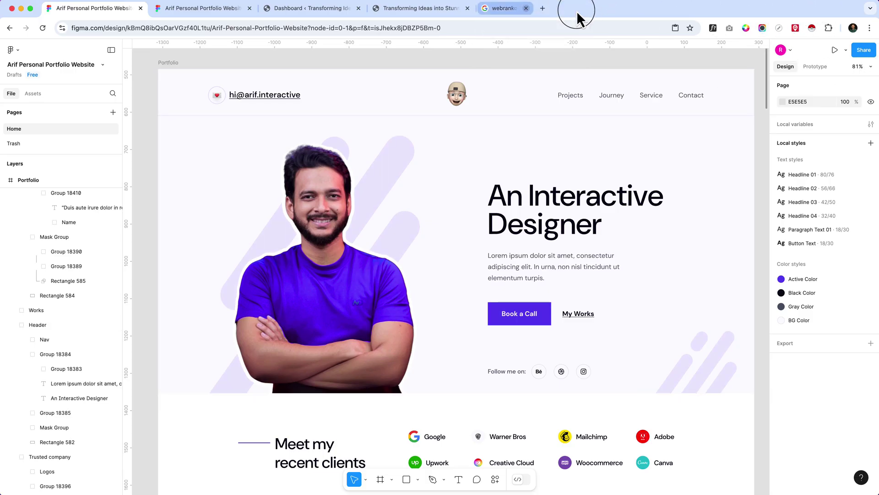
click(486, 9)
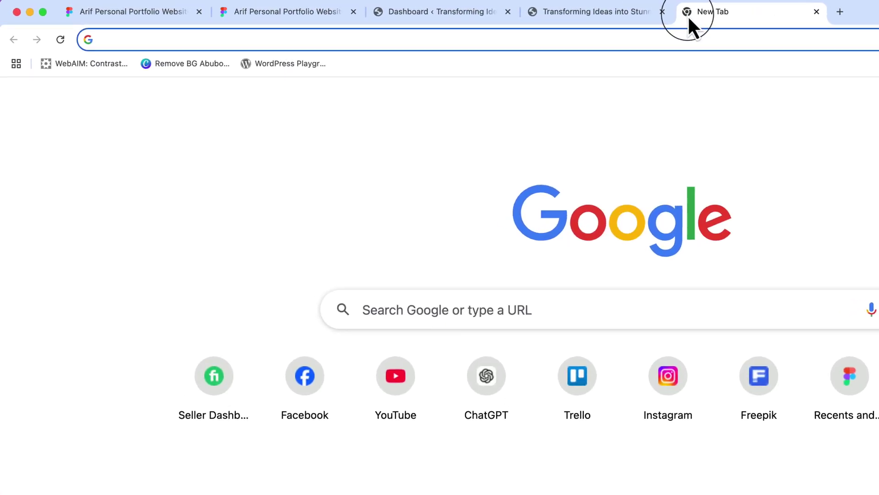
text(color pictur)
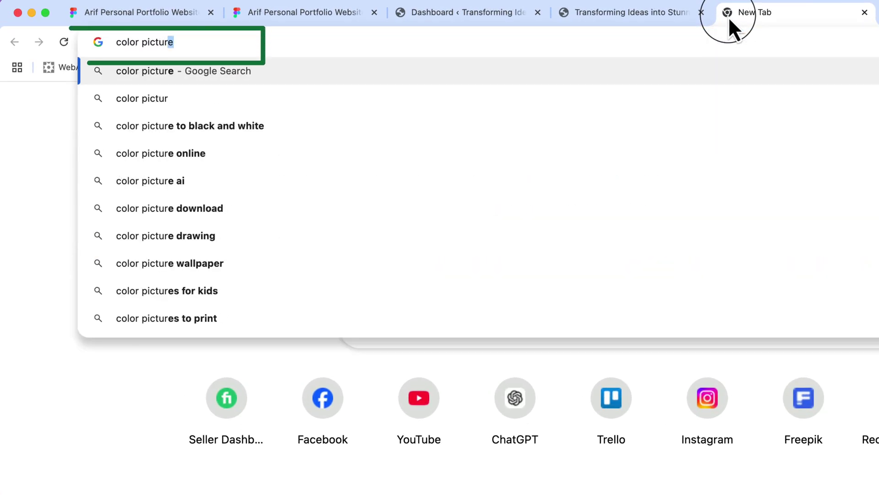
key(BackSpace)
key(BackSpace)
key(BackSpace)
text(ker ch)
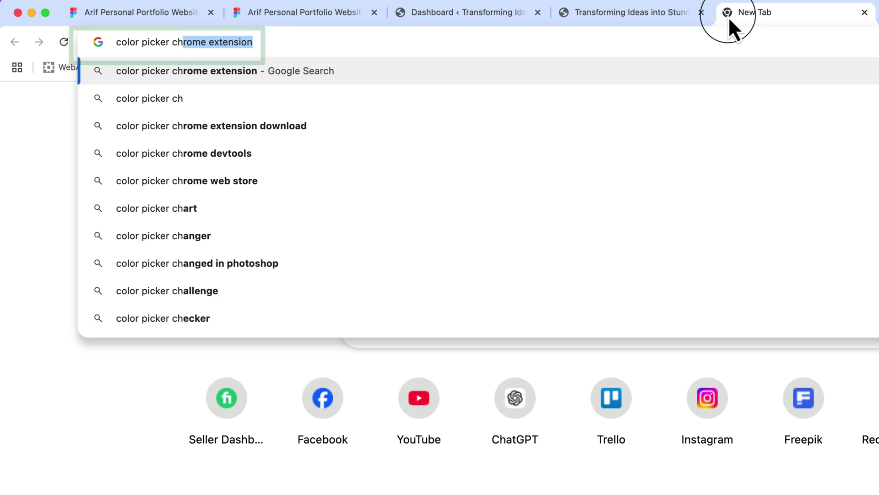
key(Return)
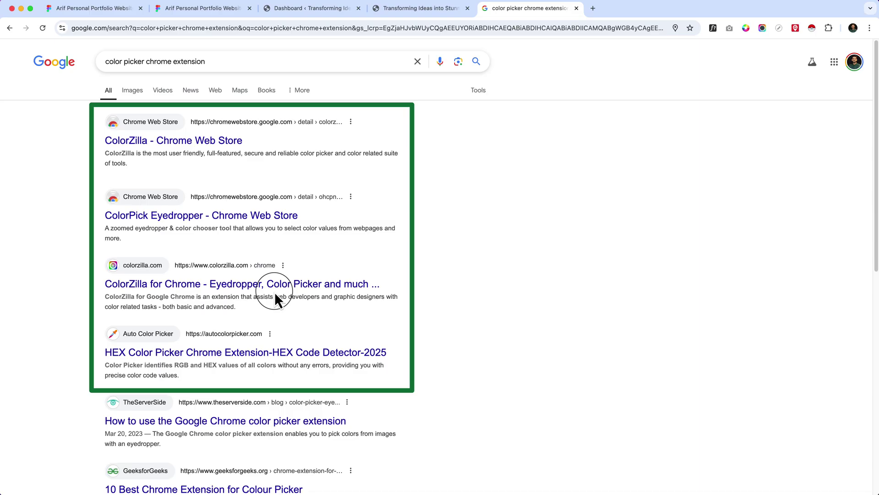
- Clear all previously picked colors from the Color Picker extension and close it
click(746, 28)
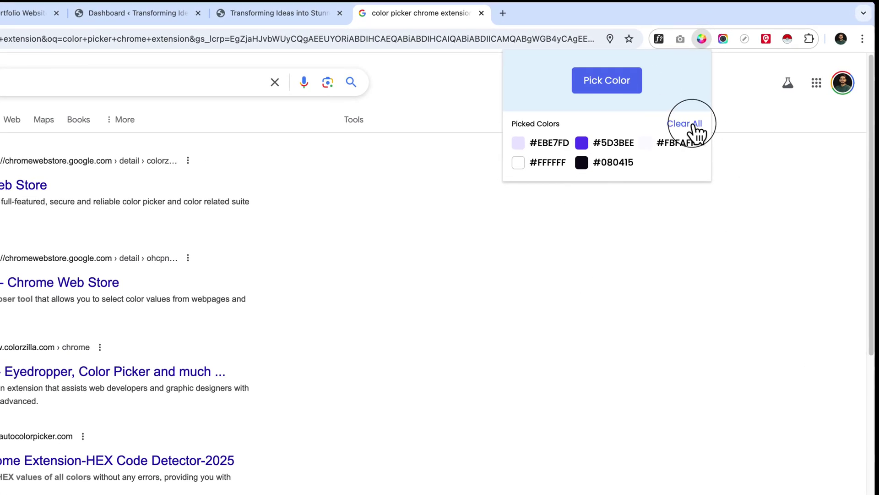
click(693, 121)
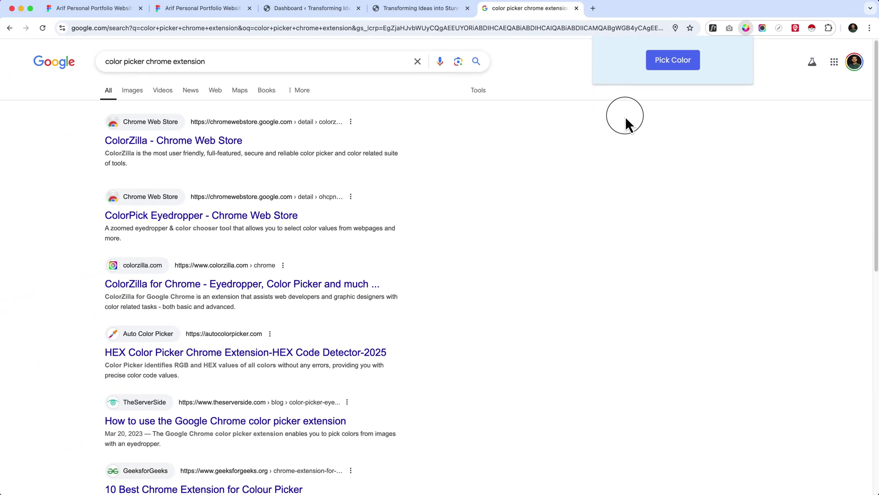
click(626, 119)
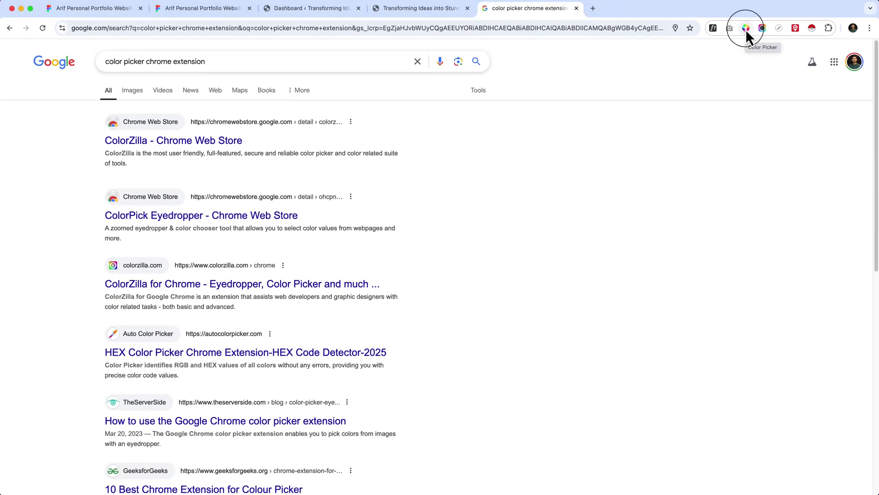
- Switch to the Figma portfolio design file and sample the hero section's pale background with the Color Picker extension
click(200, 10)
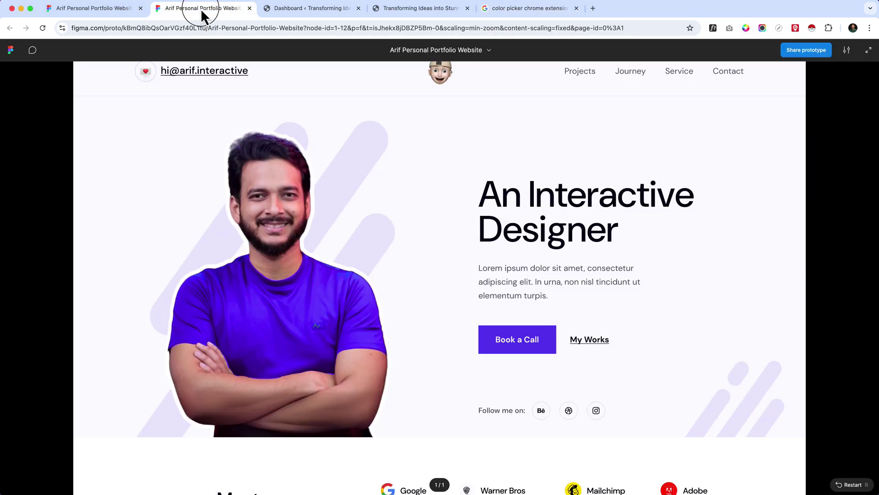
click(746, 28)
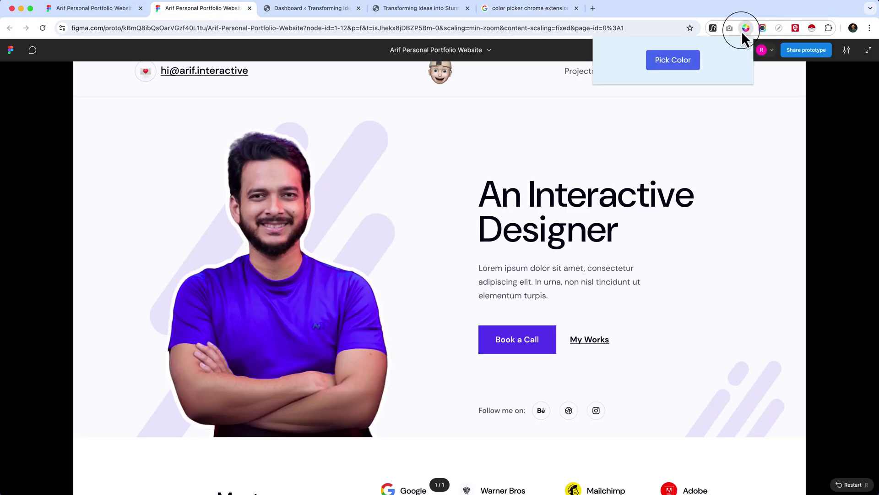
click(123, 9)
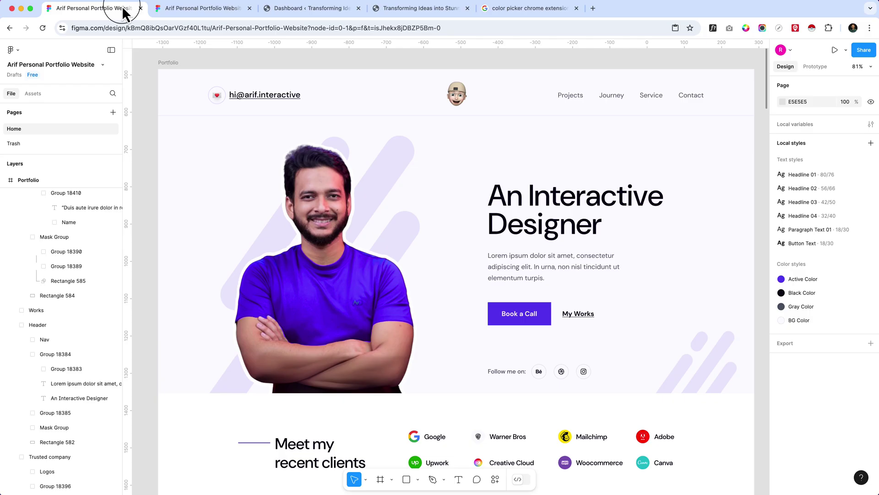
click(747, 28)
click(705, 62)
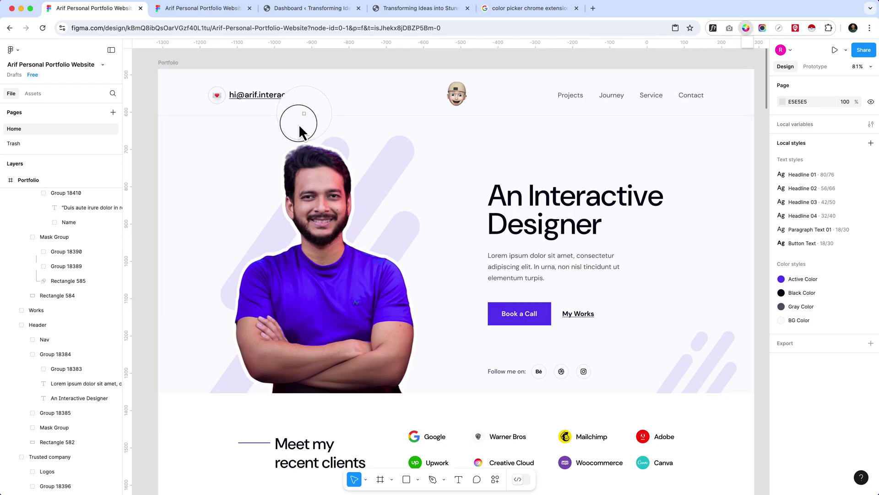
click(212, 156)
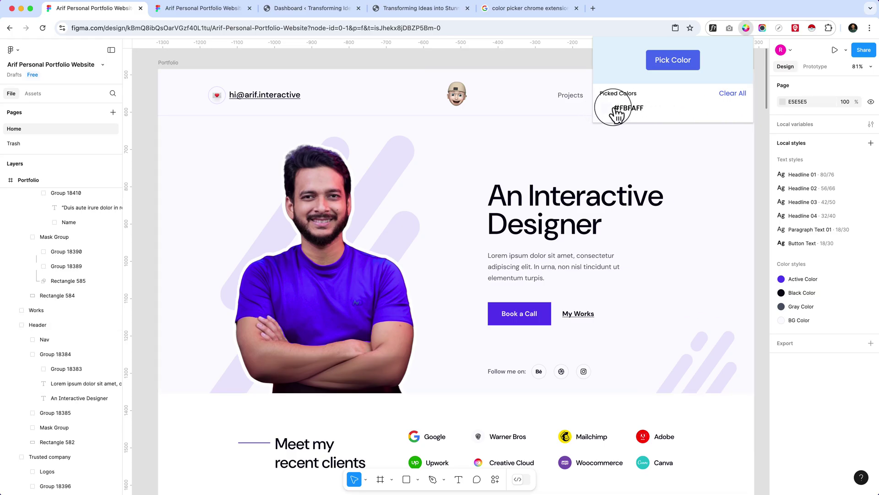
- Sample the lavender stripe behind the portrait and the purple Book a Call button into the picked colors
click(677, 65)
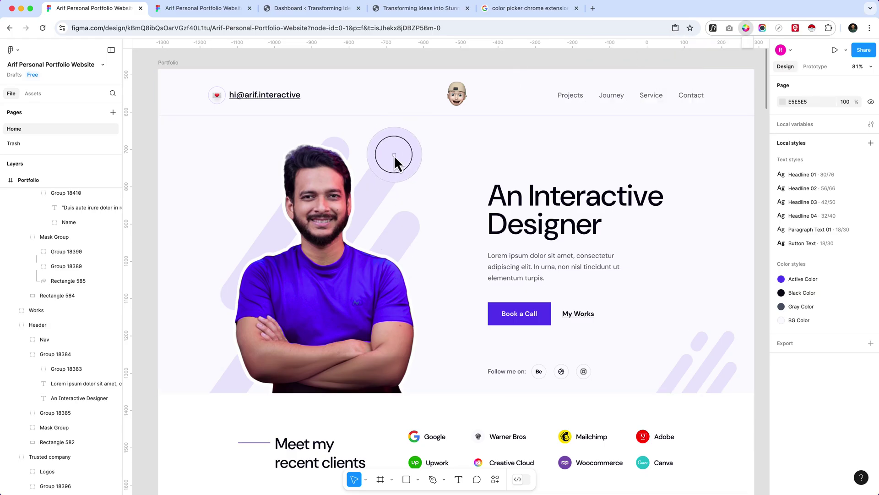
click(394, 157)
click(668, 66)
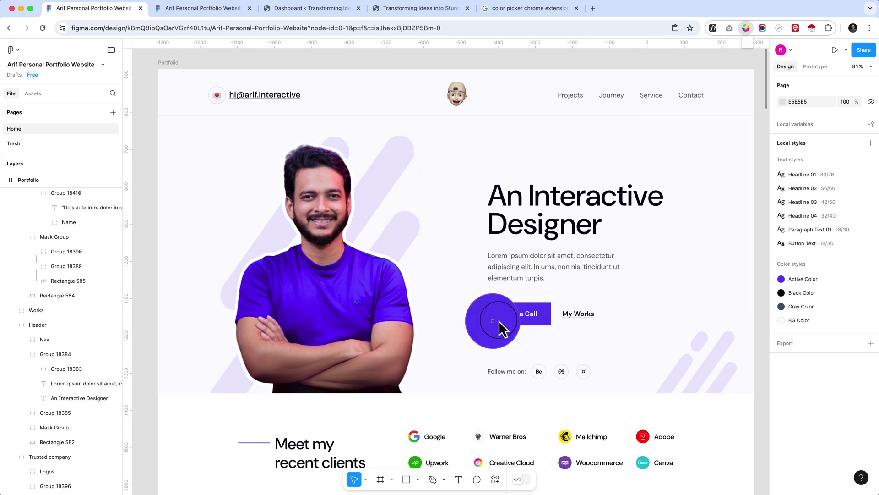
click(503, 320)
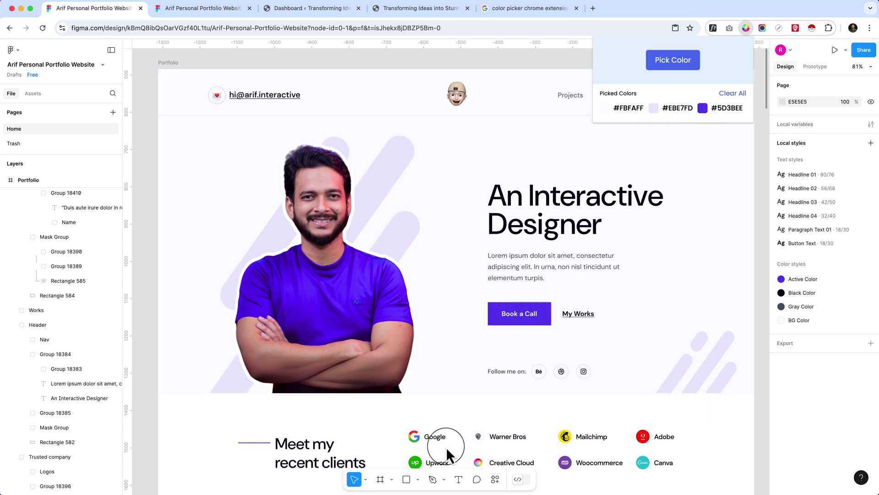
- Sample the white background above the recent clients section and the background of the UI/UX Design card
scroll(579, 249, down, 5)
click(653, 91)
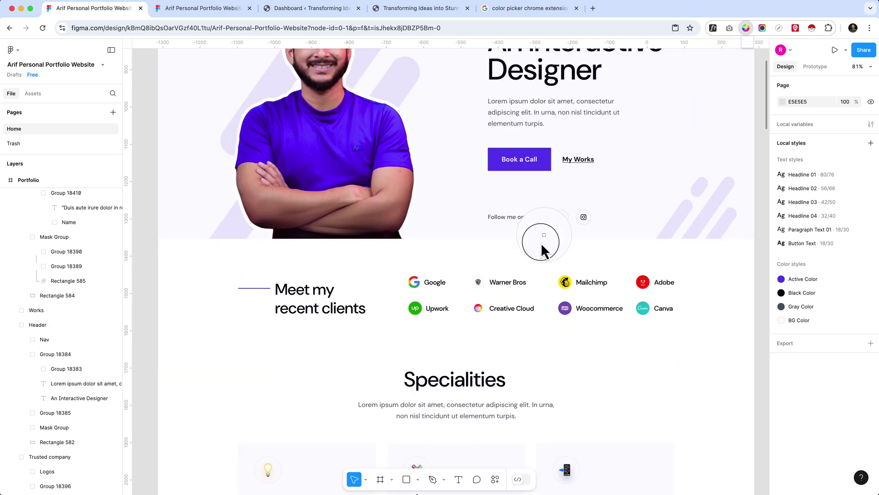
click(538, 253)
scroll(514, 330, down, 5)
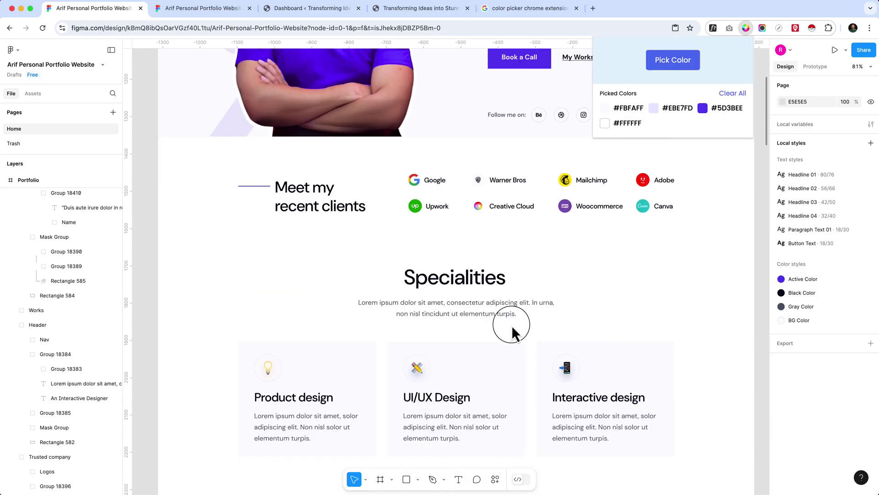
click(660, 60)
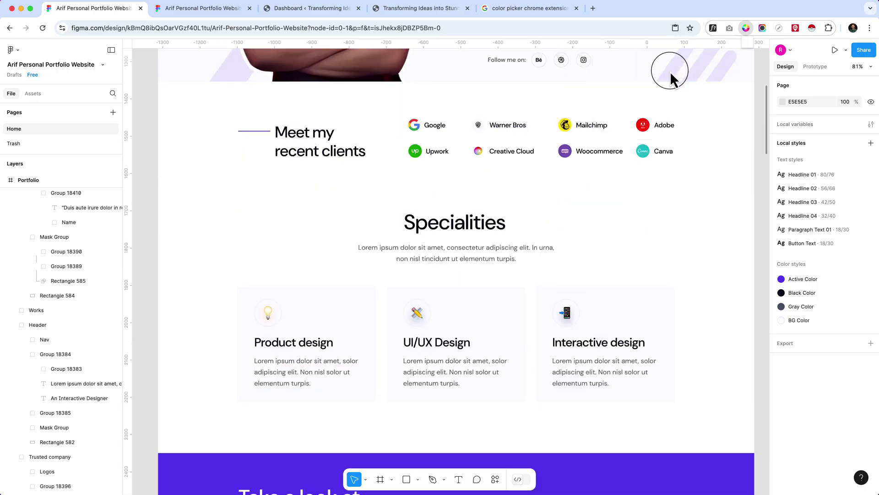
click(477, 317)
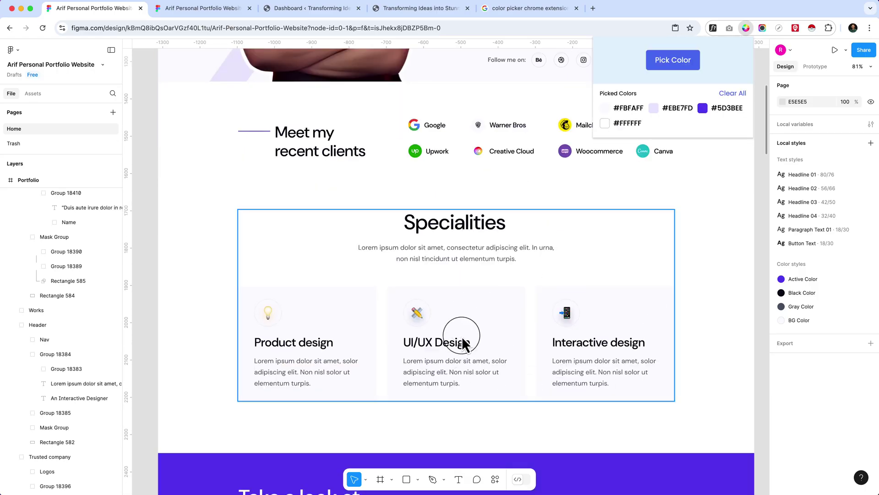
- Sample the dark text color of the "What people says" heading into the picked colors
scroll(479, 354, down, 10)
scroll(482, 356, down, 20)
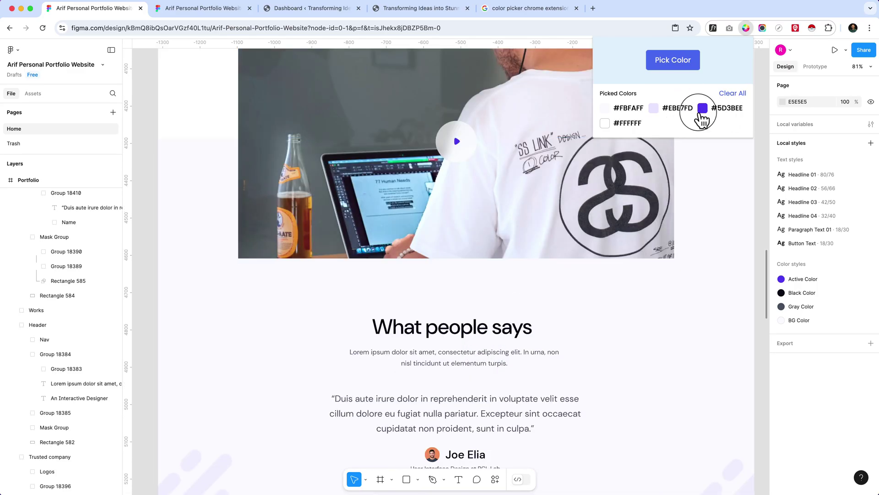
click(683, 71)
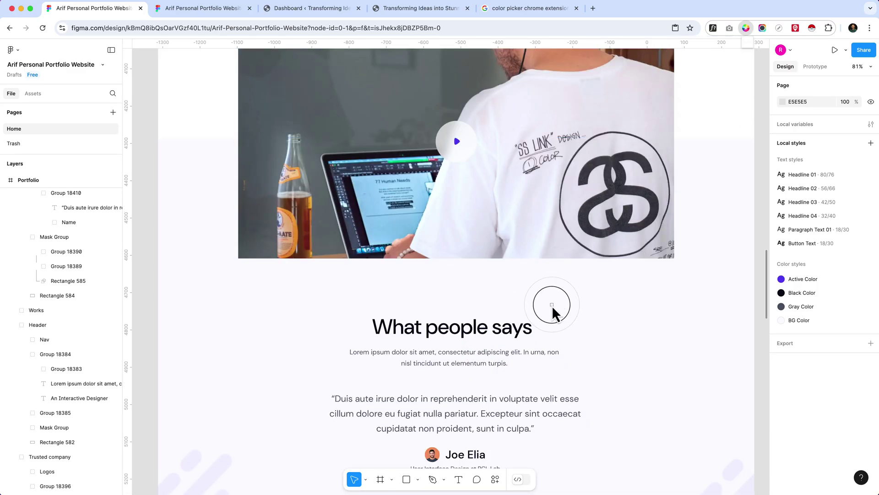
click(510, 333)
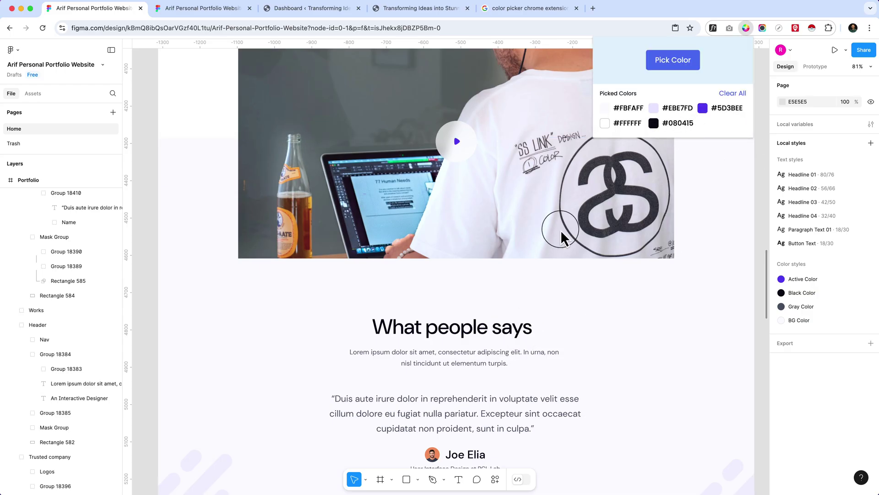
- Review the FAQ and blog sections, and select the "What people says" heading text to inspect its typography and fill
scroll(530, 305, down, 12)
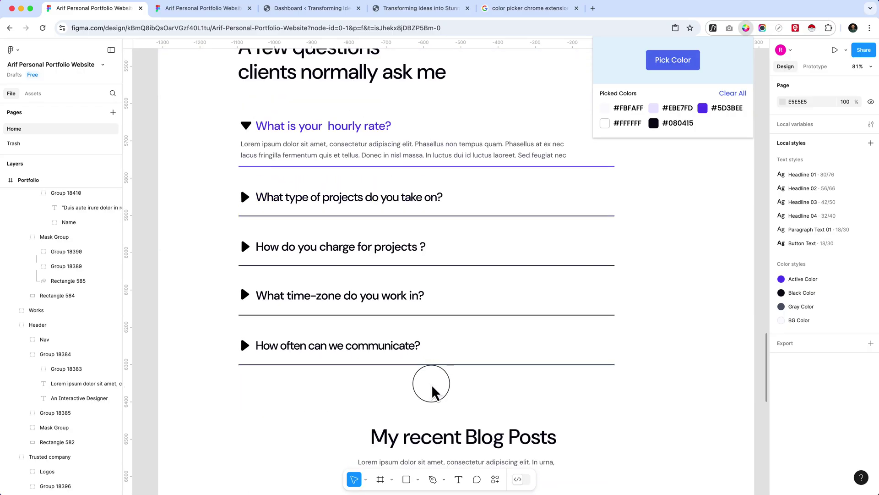
scroll(432, 384, down, 9)
scroll(431, 384, up, 4)
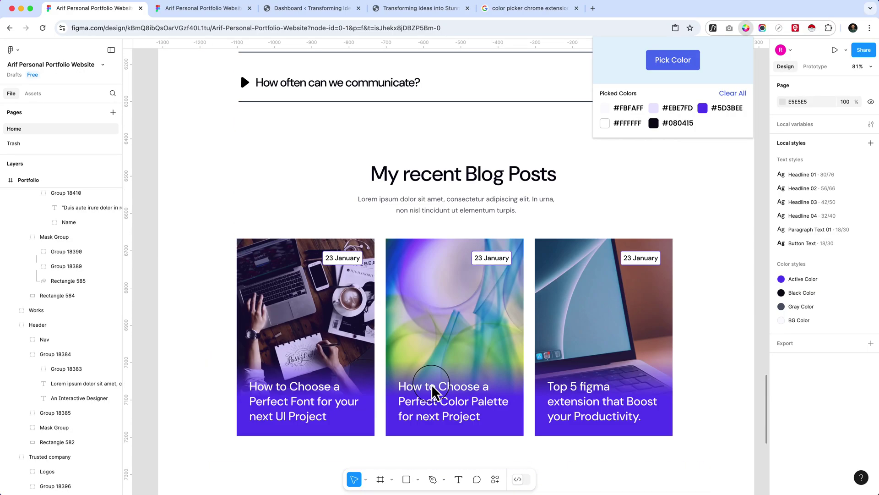
scroll(432, 384, down, 8)
scroll(431, 384, up, 10)
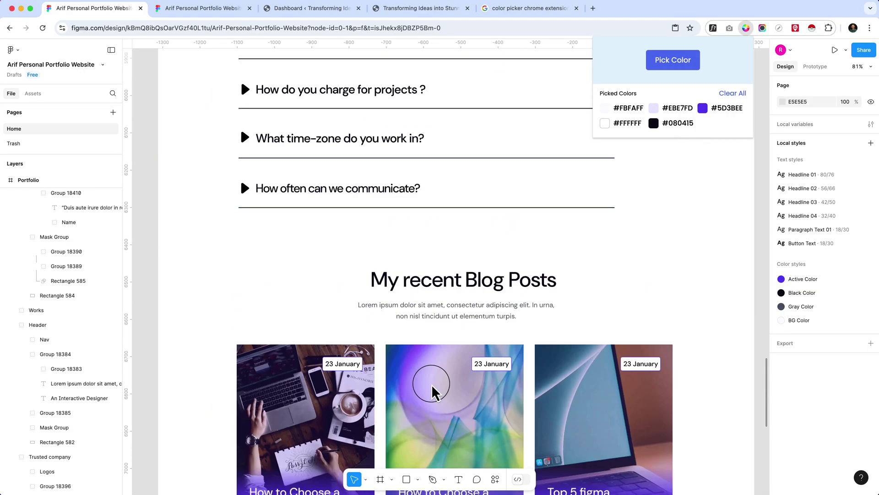
scroll(431, 384, up, 10)
click(466, 136)
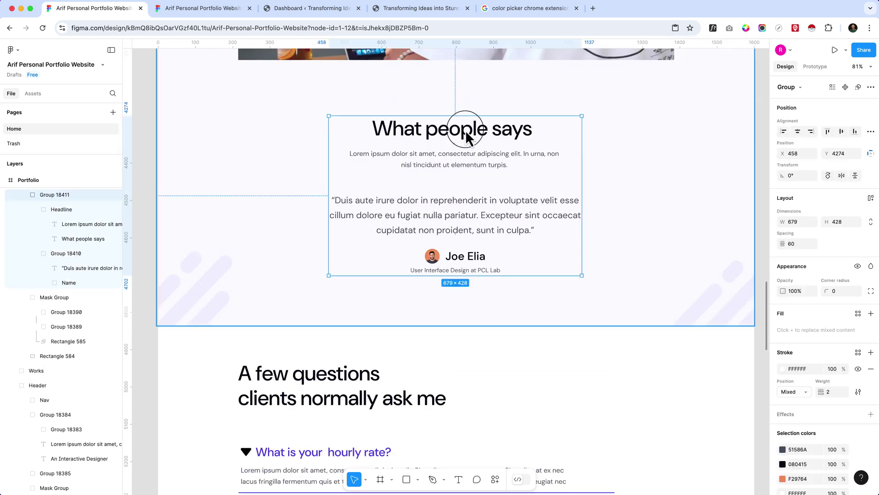
double_click(466, 132)
double_click(465, 130)
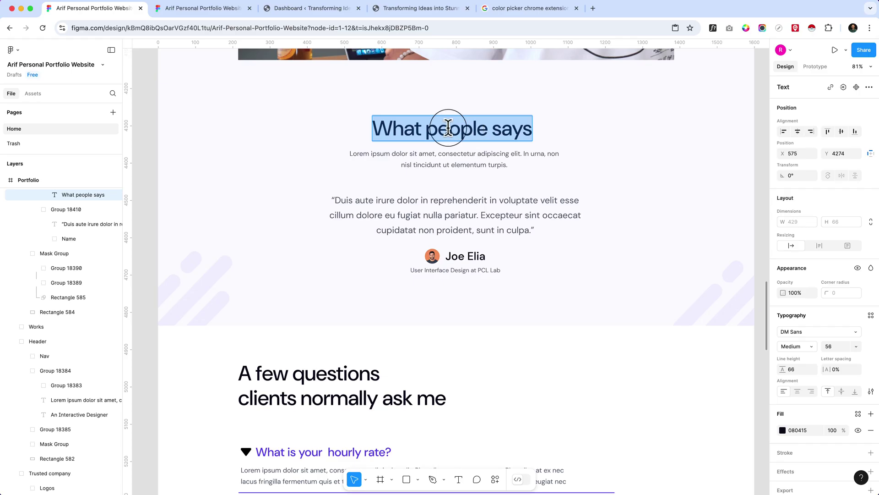
- Inspect the typography of the testimonial section's intro text and quote, and of the "A few questions clients normally ask me" heading
click(457, 164)
click(467, 192)
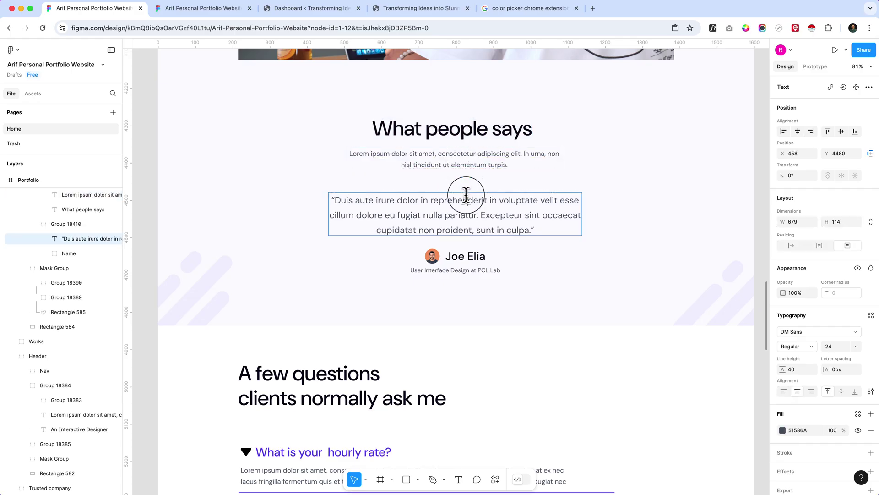
double_click(466, 192)
click(308, 390)
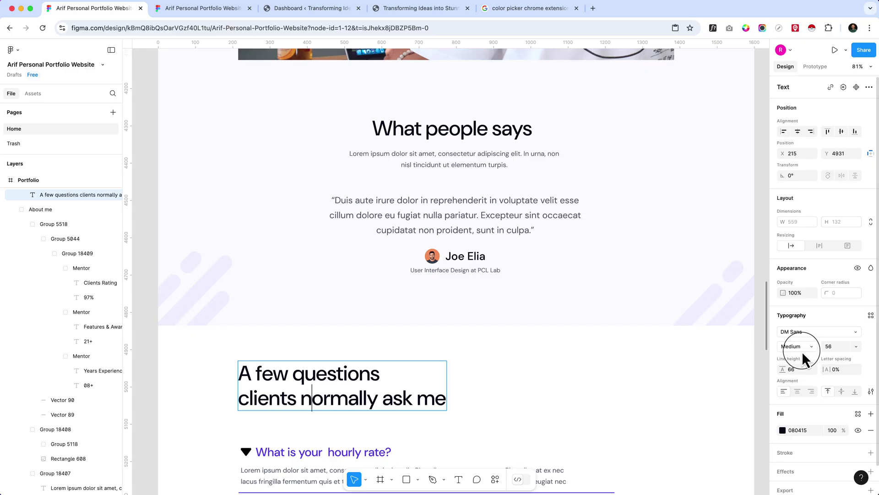
click(455, 224)
click(463, 163)
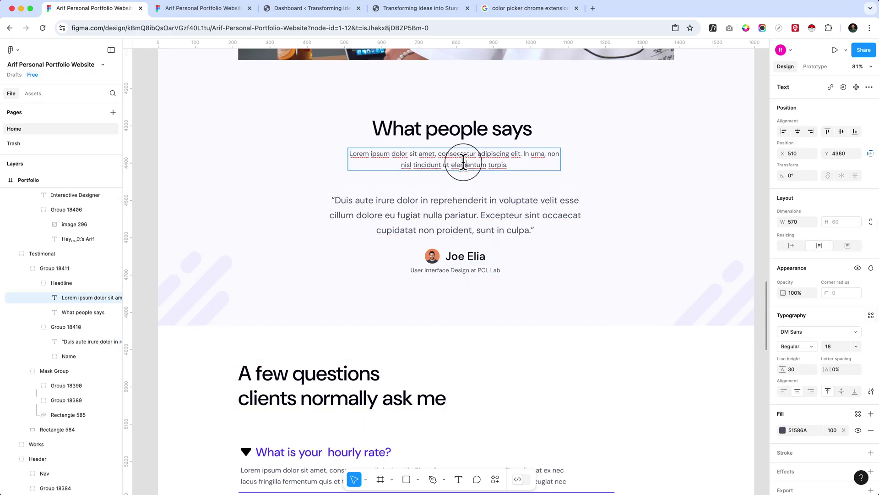
- Inspect the typography of the "21+" statistic and the "Interactive Designer" heading in the about section
scroll(359, 344, up, 7)
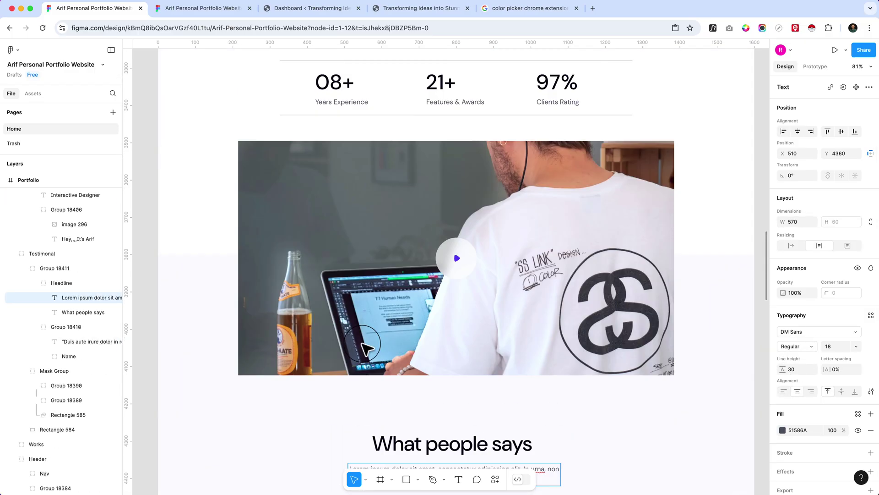
scroll(366, 347, up, 4)
click(438, 240)
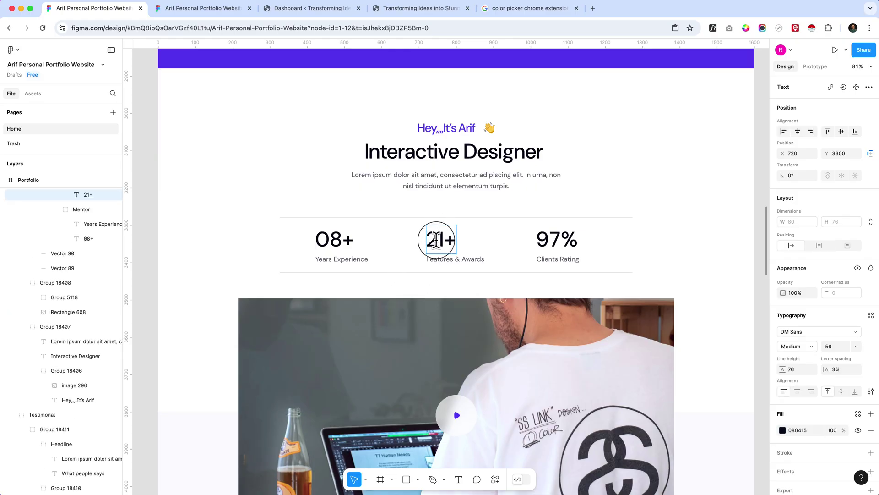
scroll(458, 250, up, 4)
click(461, 317)
scroll(462, 316, up, 5)
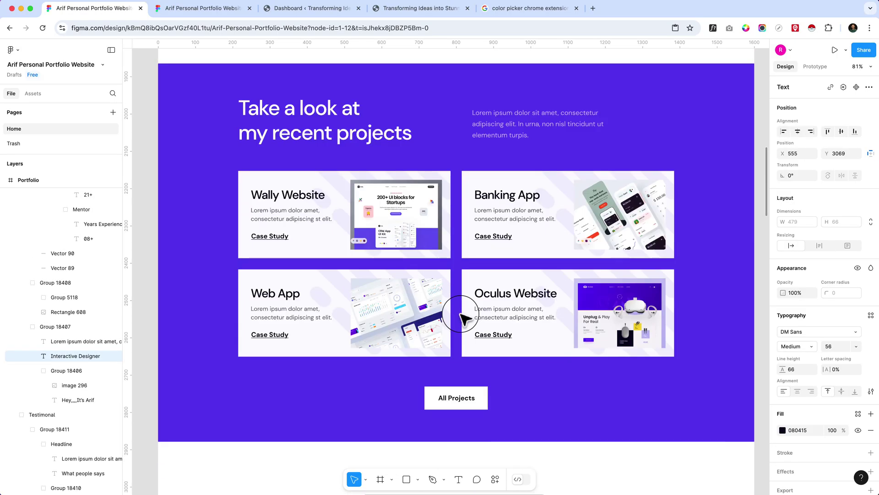
- Inspect the font weight, size and letter spacing of the "UI/UX Design" card title
scroll(463, 316, up, 5)
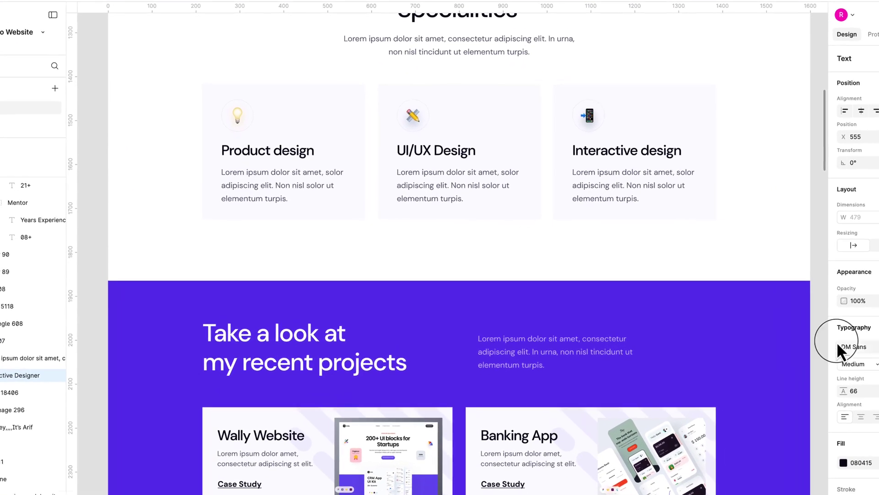
double_click(454, 151)
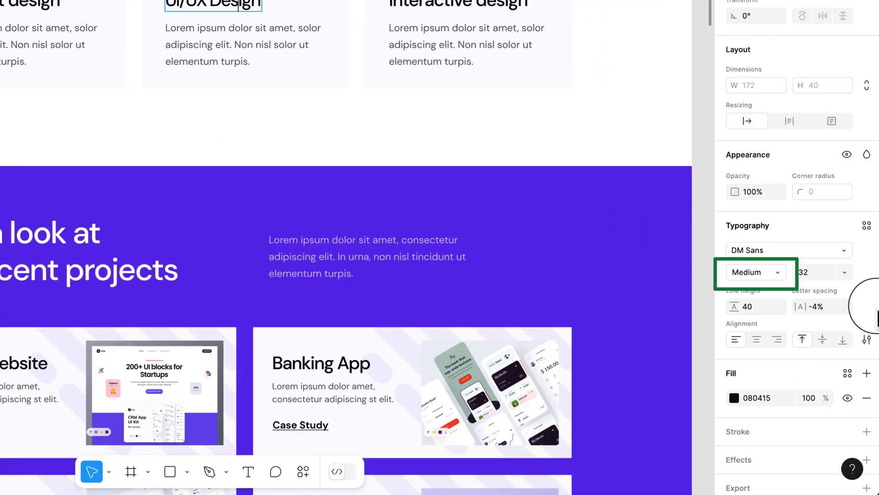
click(819, 306)
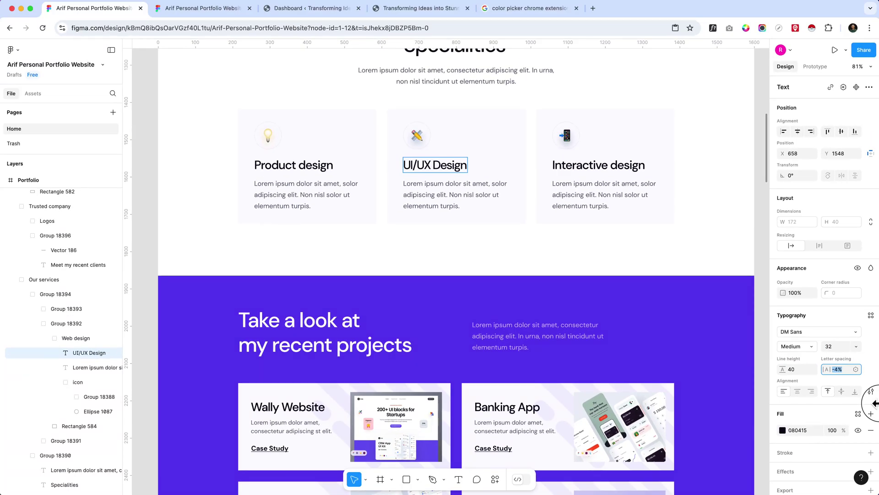
- Set the letter spacing of the "Take a look at my recent projects" heading to 0%
click(293, 343)
triple_click(307, 348)
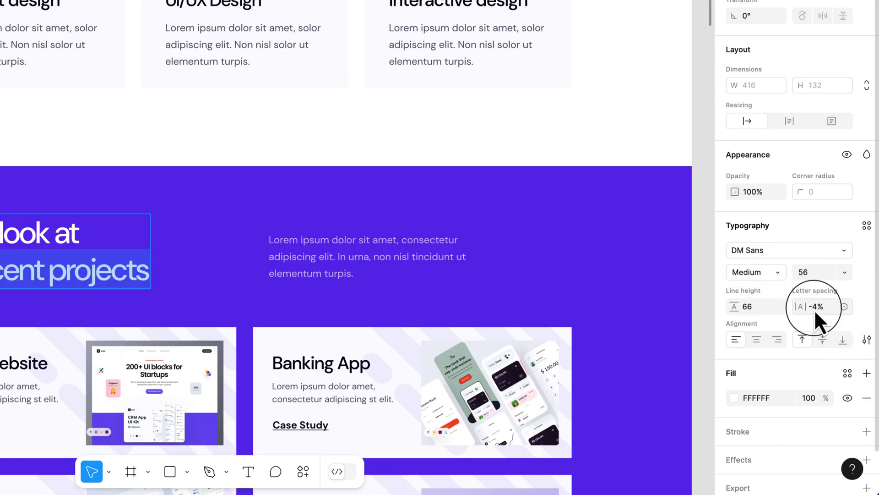
text(0)
key(Return)
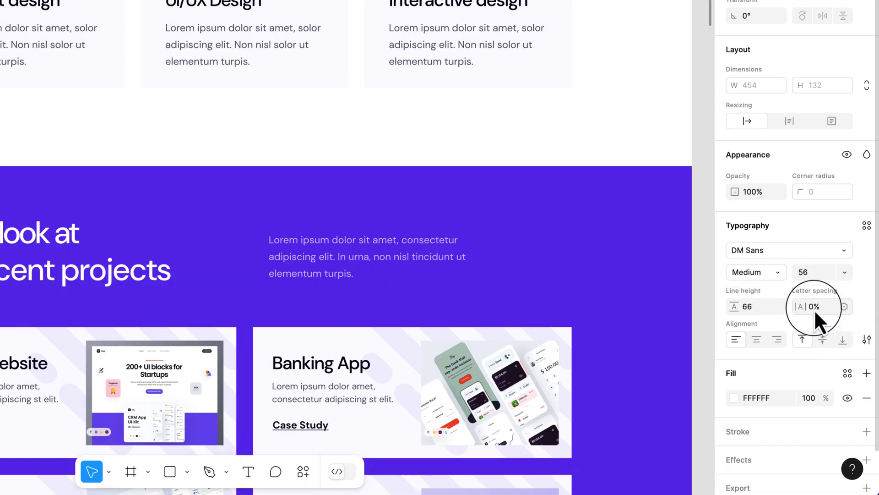
- Check the font weight of the recent projects heading and of the paragraph beside it
click(761, 258)
click(768, 284)
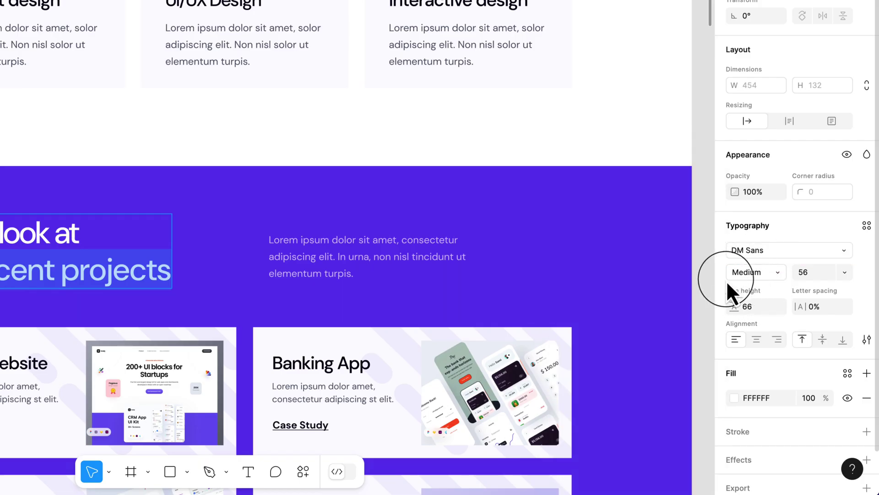
click(353, 261)
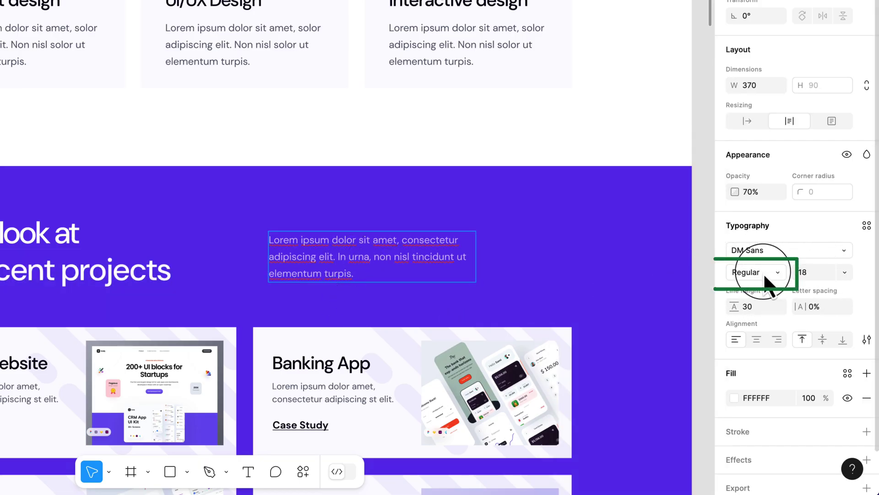
- Set the "An Interactive Designer" hero heading to Bold and widen its text box to 554 so it fits on two lines
scroll(377, 112, up, 5)
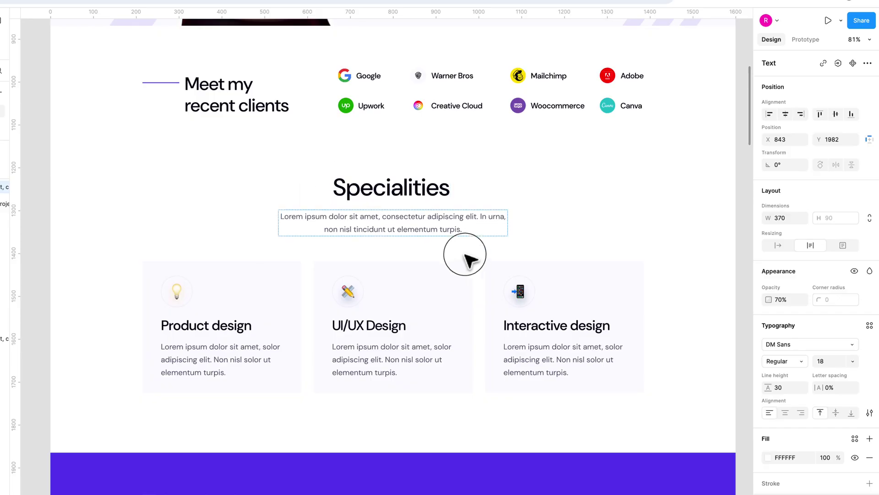
scroll(467, 260, up, 5)
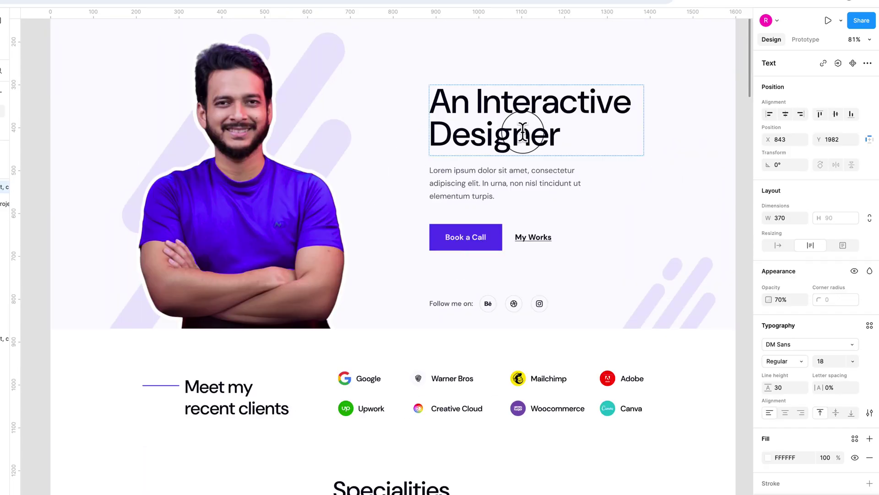
click(523, 133)
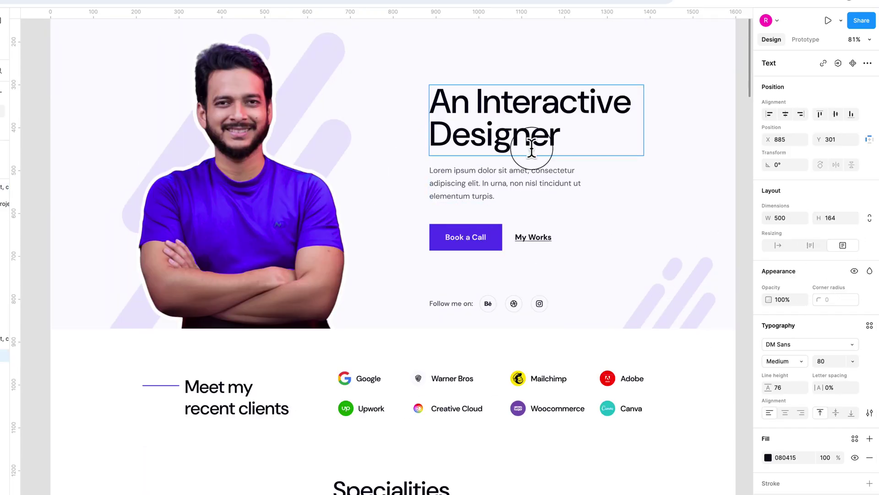
double_click(529, 137)
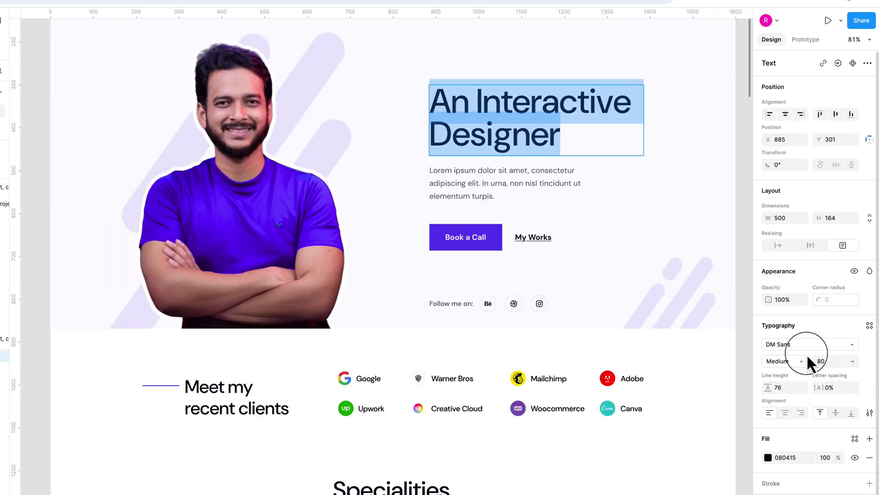
click(797, 361)
click(809, 385)
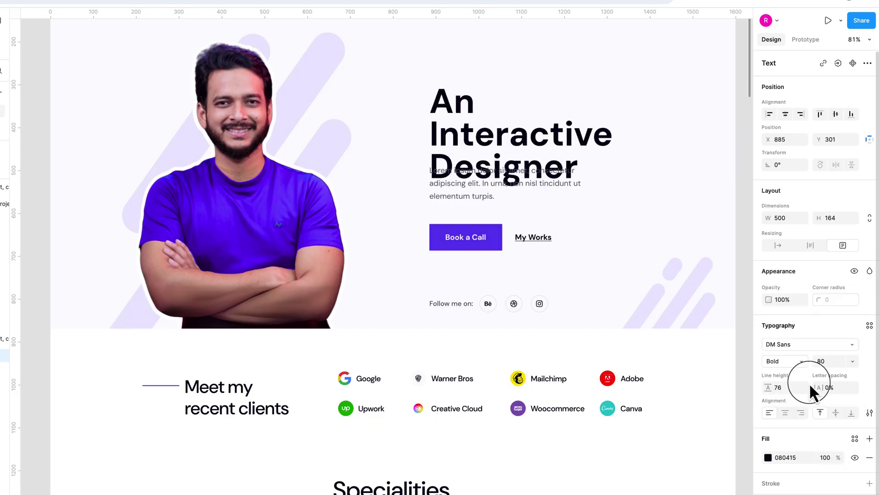
key(Escape)
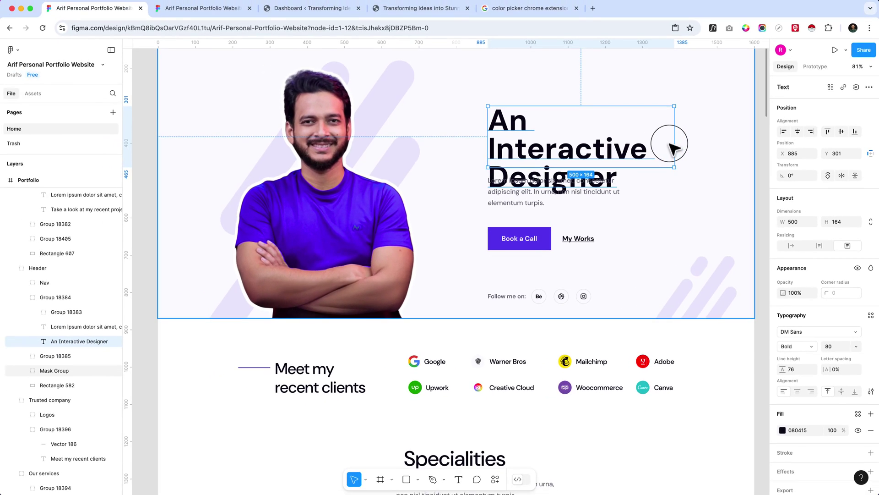
drag(671, 143, 694, 144)
- Make the words "non nisl" bold in the paragraph below the hero heading
double_click(568, 196)
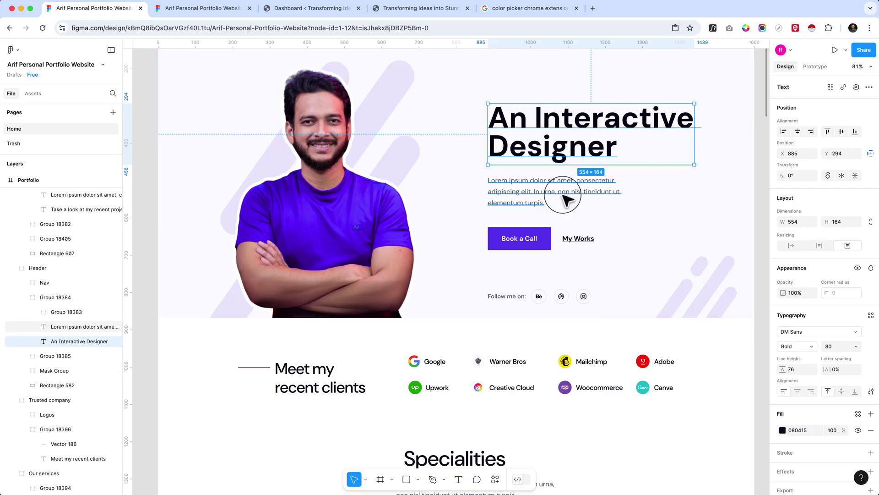
click(554, 192)
drag(561, 191, 582, 193)
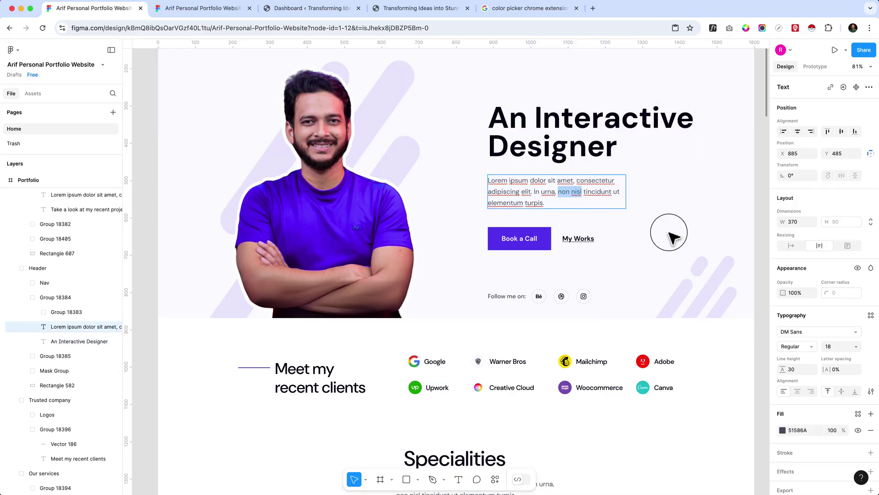
key(super+b)
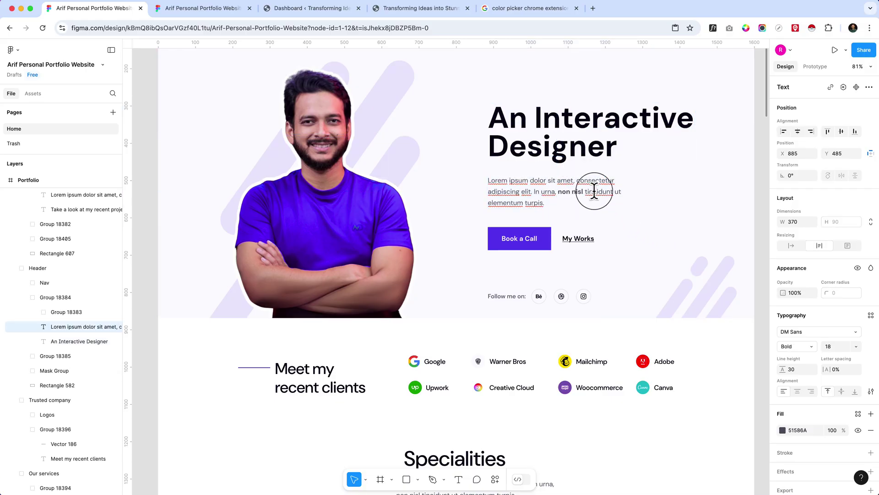
drag(559, 191, 587, 200)
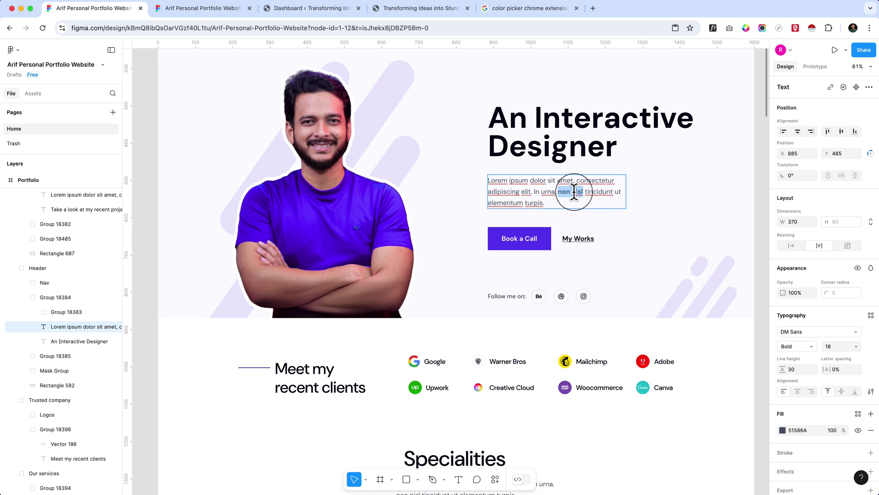
click(615, 192)
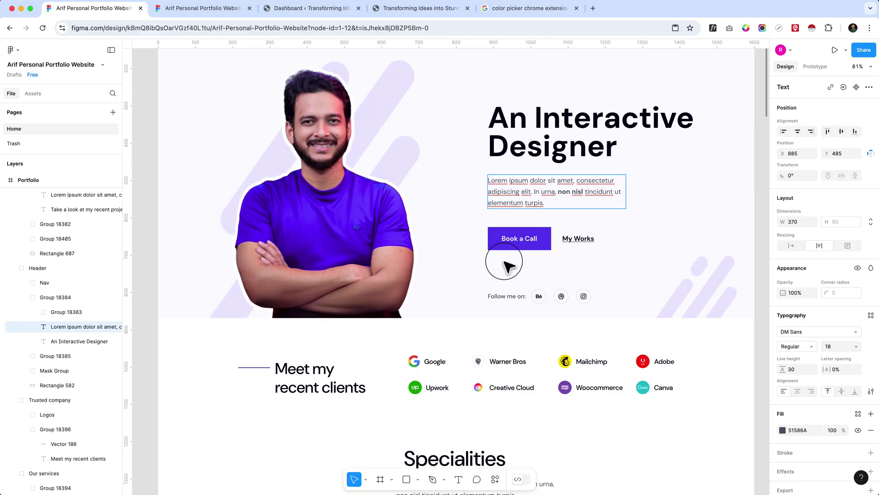
- Switch to the WordPress dashboard and open the site editor in a new browser tab
click(306, 9)
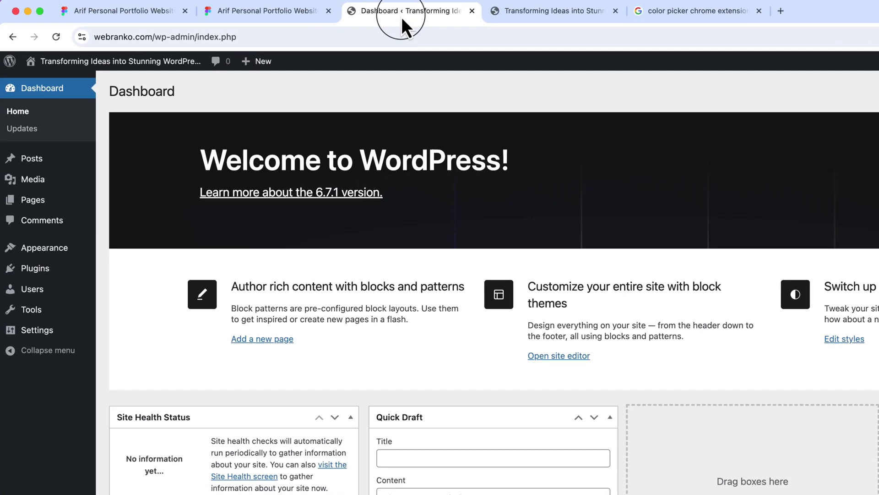
mouse_move(45, 255)
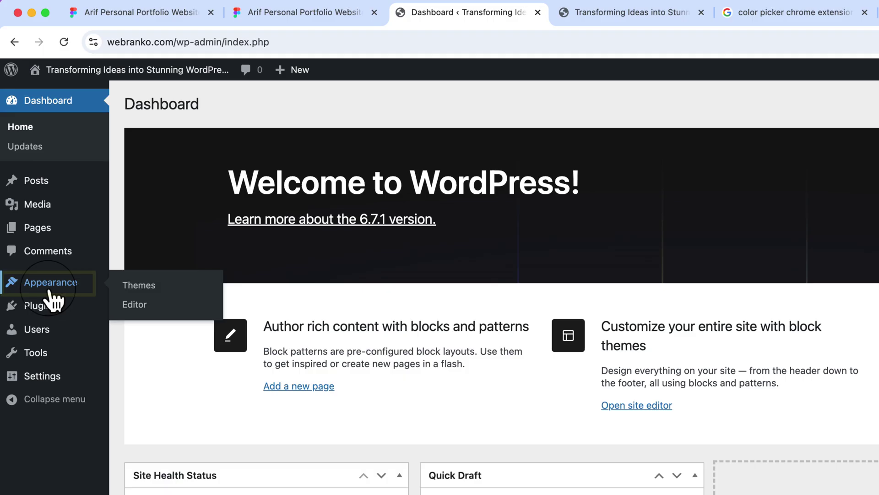
right_click(155, 311)
click(166, 314)
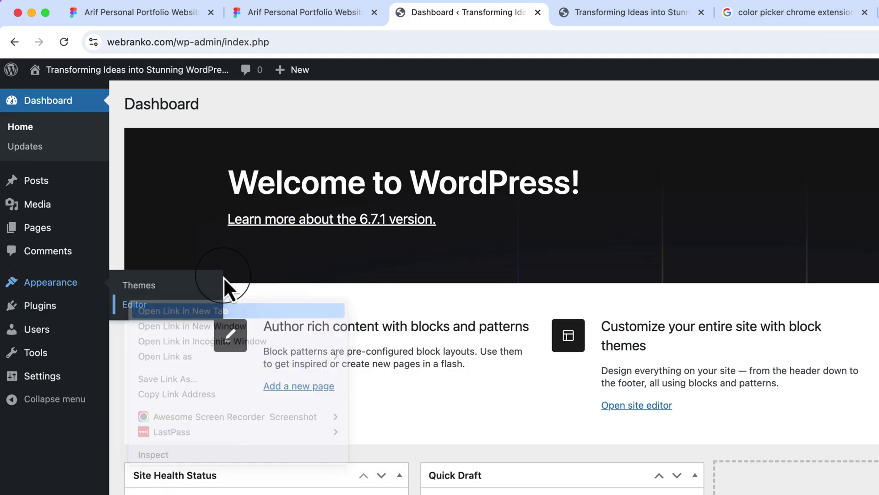
click(609, 23)
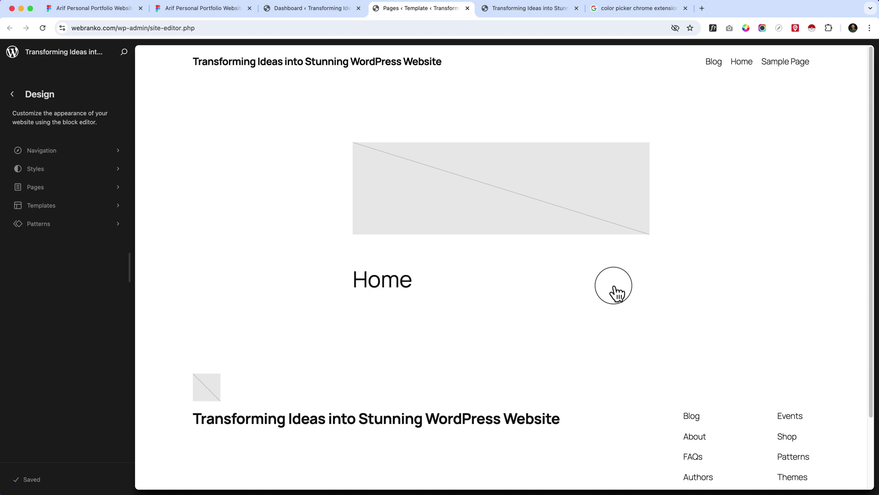
- Open the home page for editing, dismiss the pattern chooser, and open font management from the Typography styles
click(730, 258)
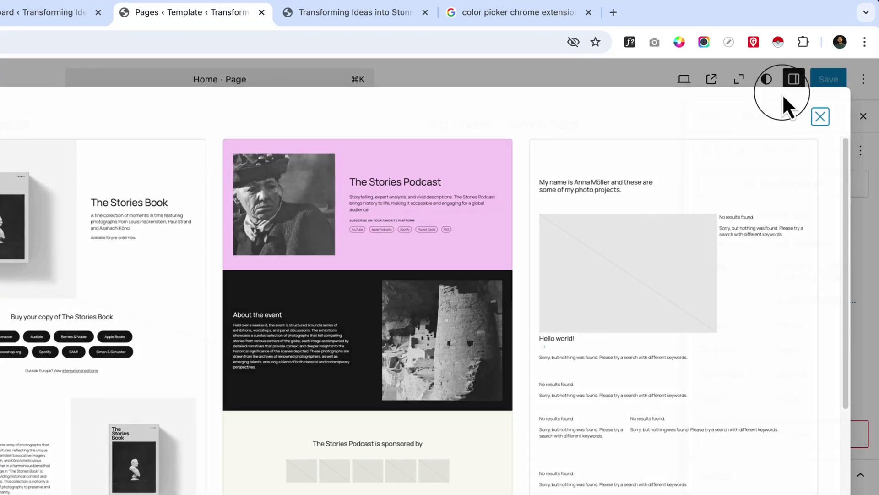
key(Escape)
click(768, 81)
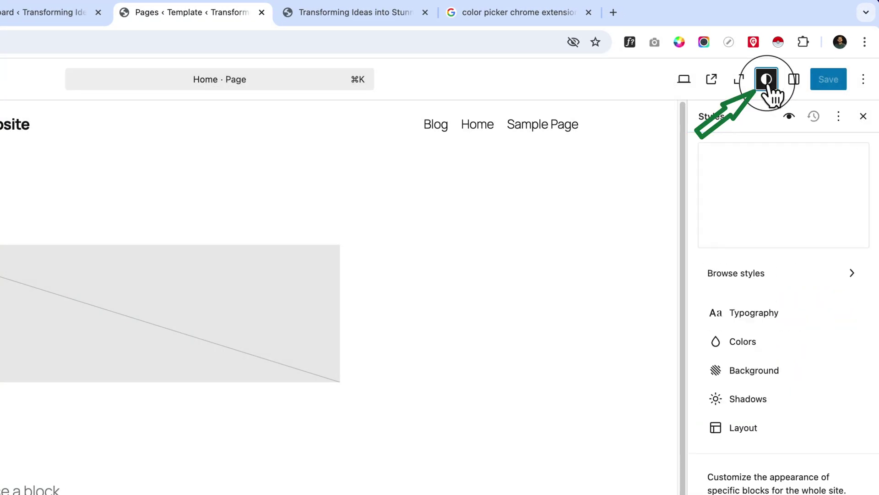
click(771, 315)
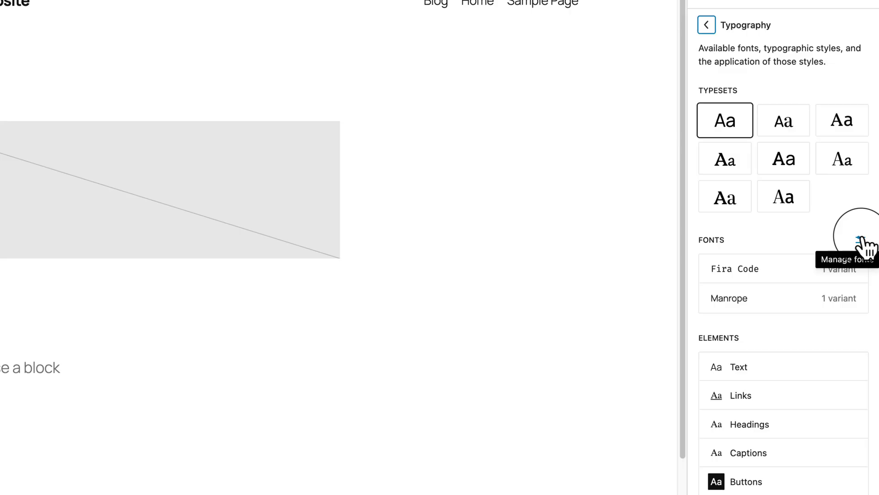
click(860, 237)
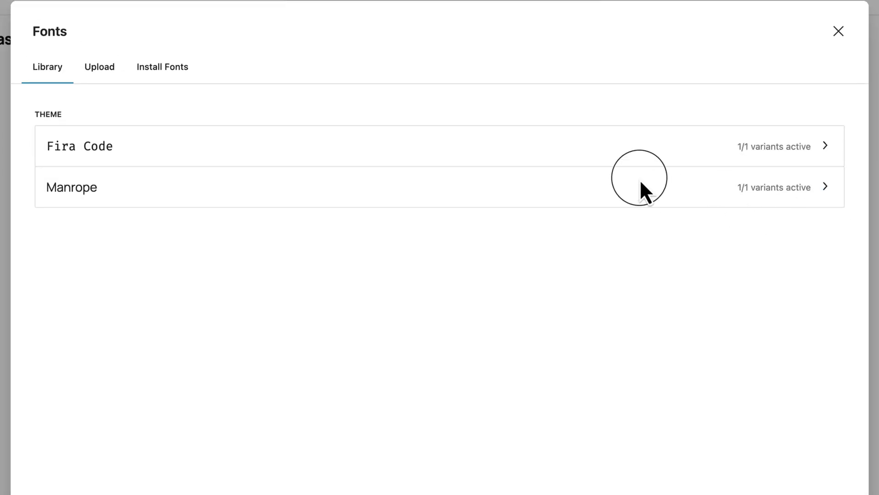
- Deactivate all variants of the Fira Code and Manrope theme fonts
click(473, 150)
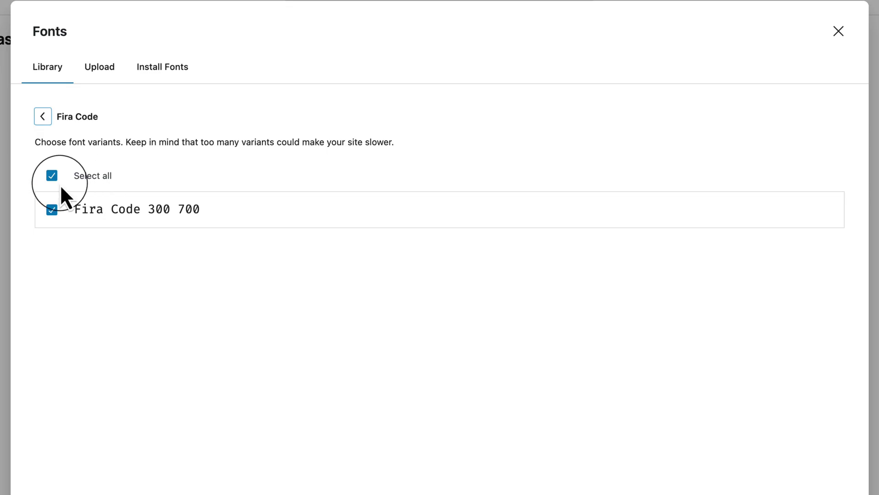
click(51, 176)
click(40, 117)
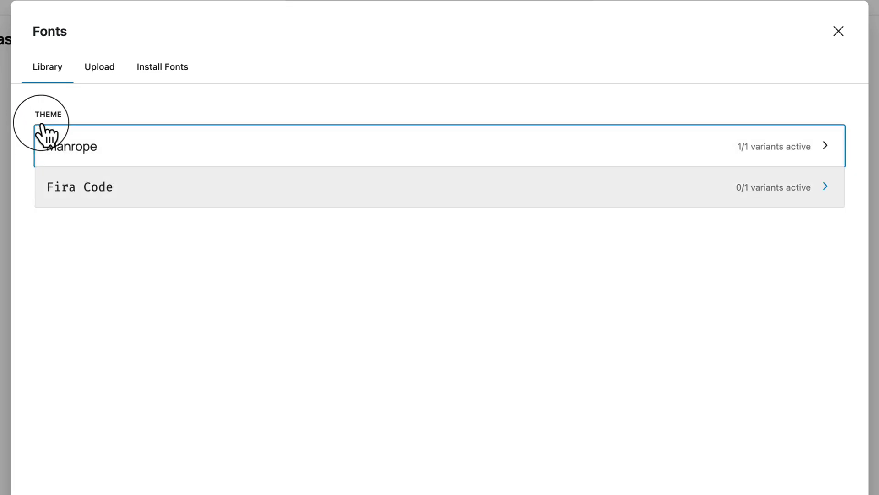
click(65, 154)
click(52, 176)
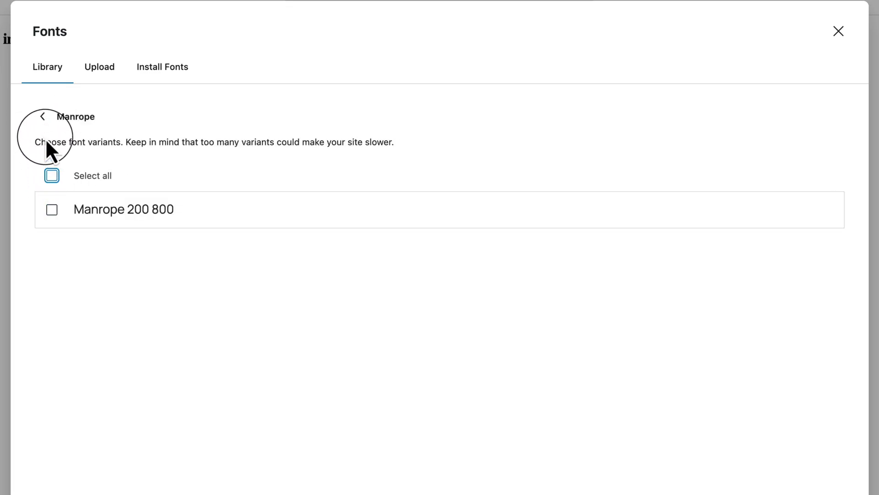
- Save the deactivation of the theme fonts and allow the site to access Google Fonts for installing new ones
click(43, 117)
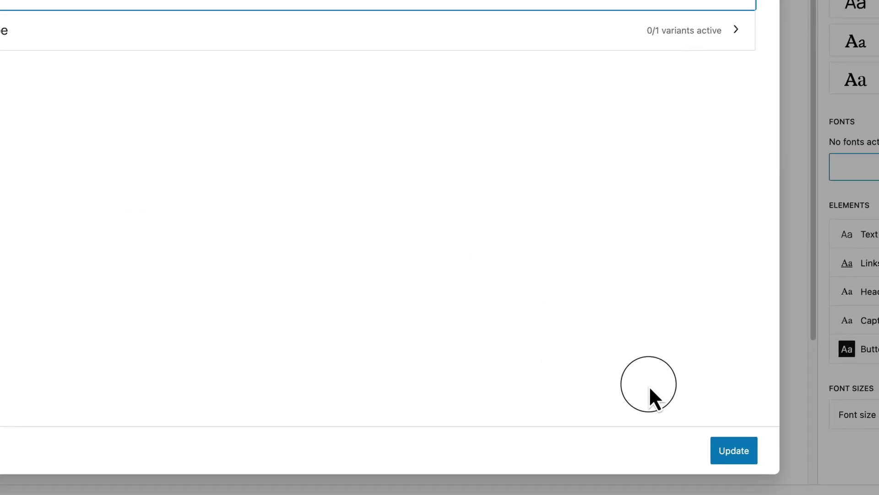
click(735, 450)
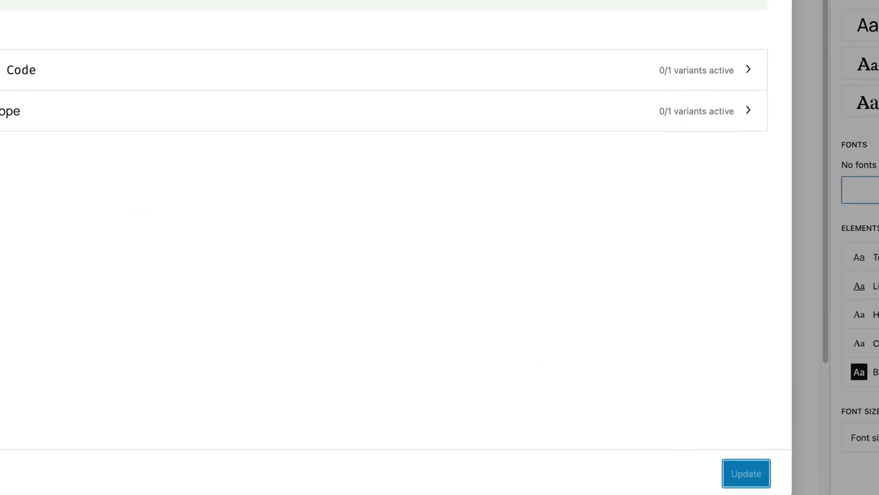
click(151, 79)
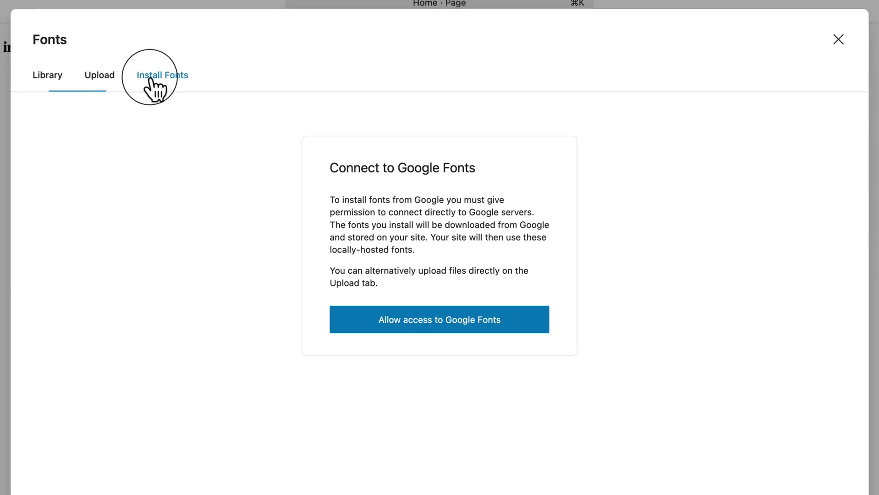
click(450, 327)
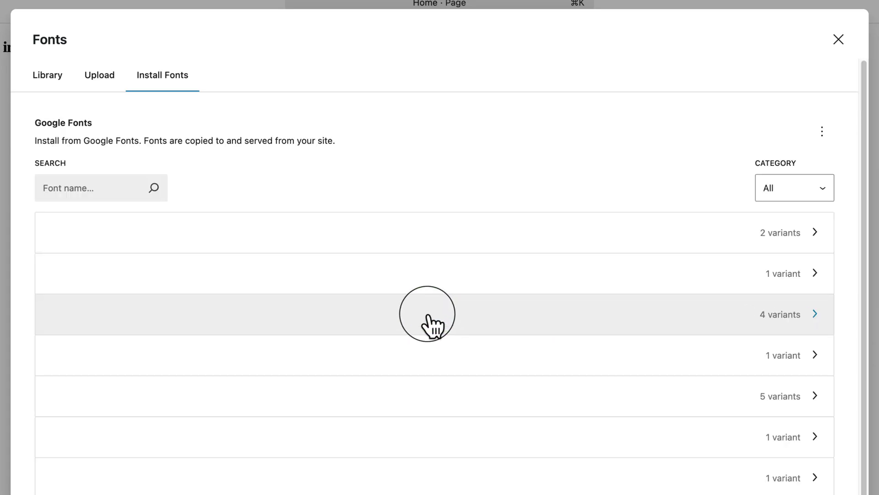
- Search the Google Fonts collection for DM Sans and open its list of variants
click(122, 183)
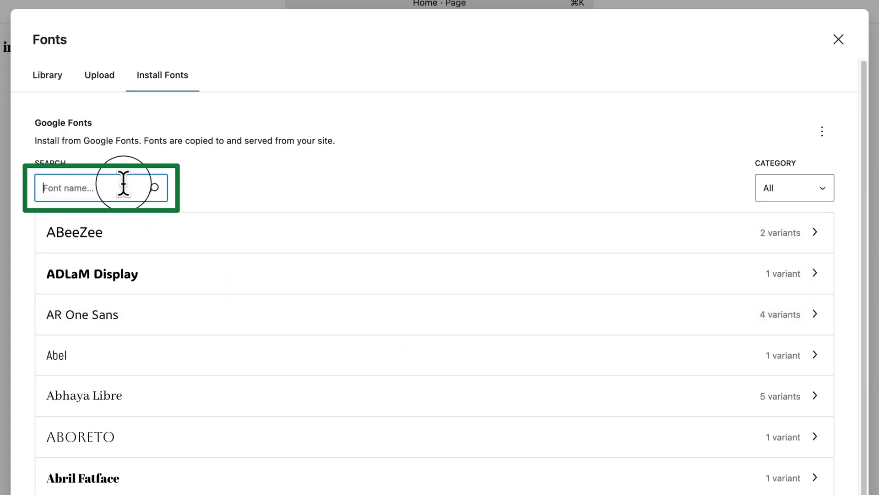
text(DM)
key(BackSpace)
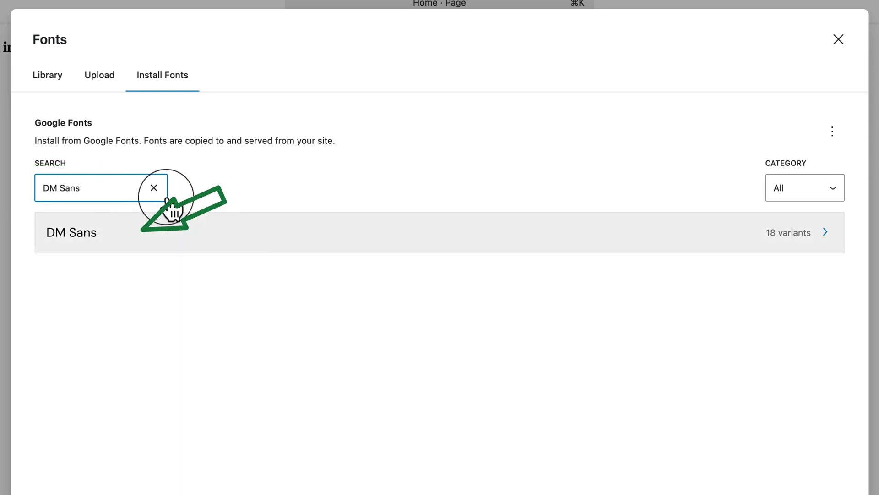
click(288, 236)
scroll(286, 137, down, 2)
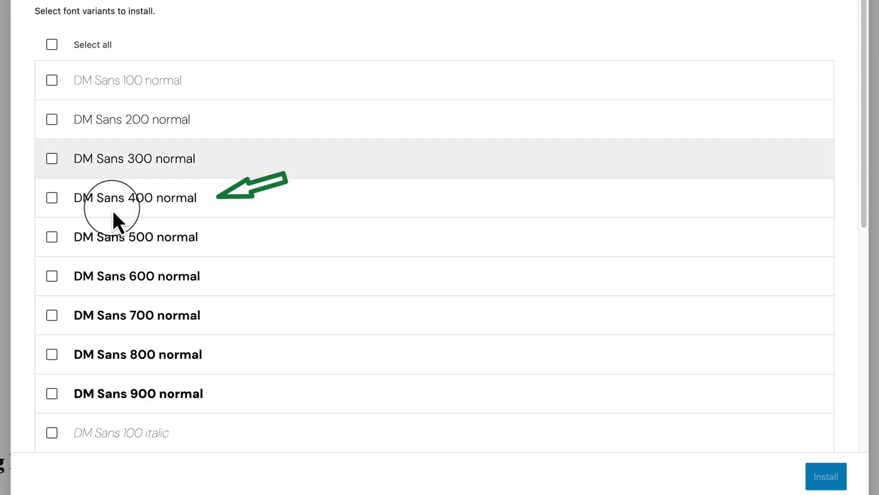
- Install the 400, 500, 600 and 700 normal variants of DM Sans and close the font manager
click(116, 201)
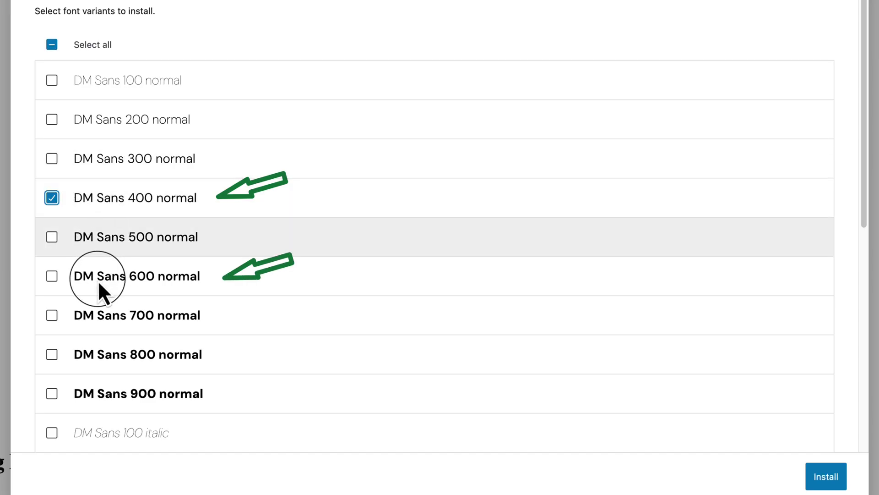
click(97, 279)
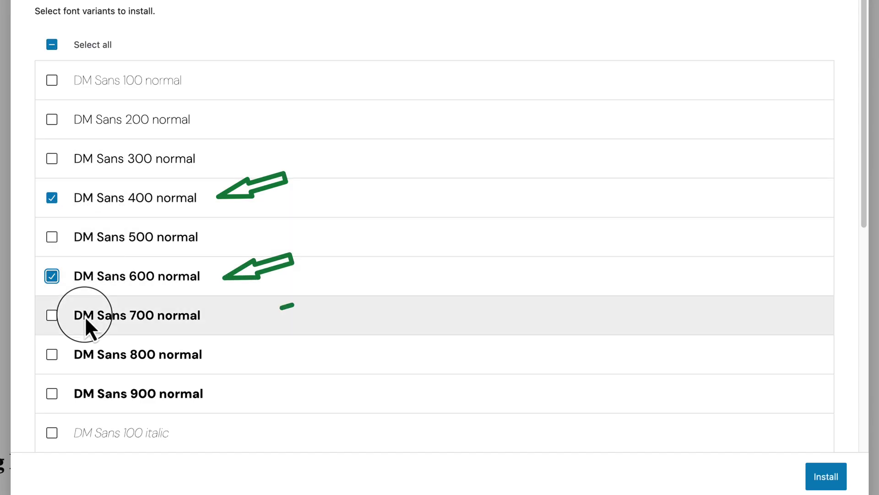
click(84, 316)
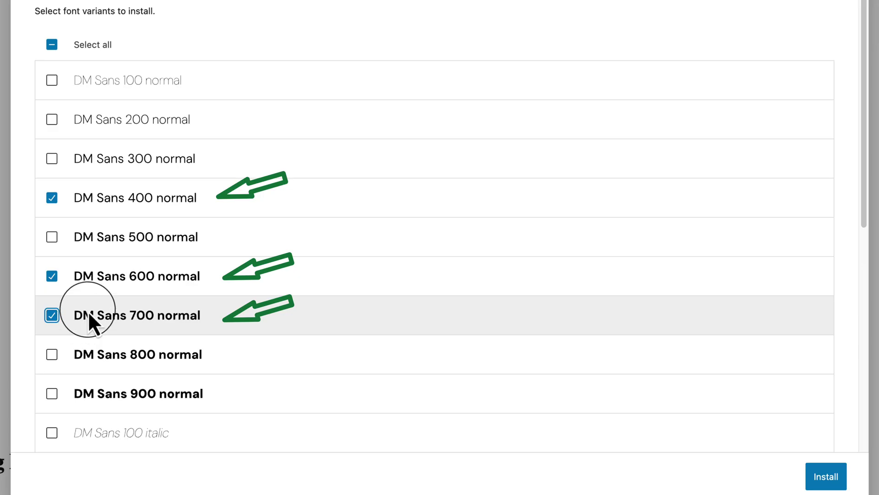
click(131, 240)
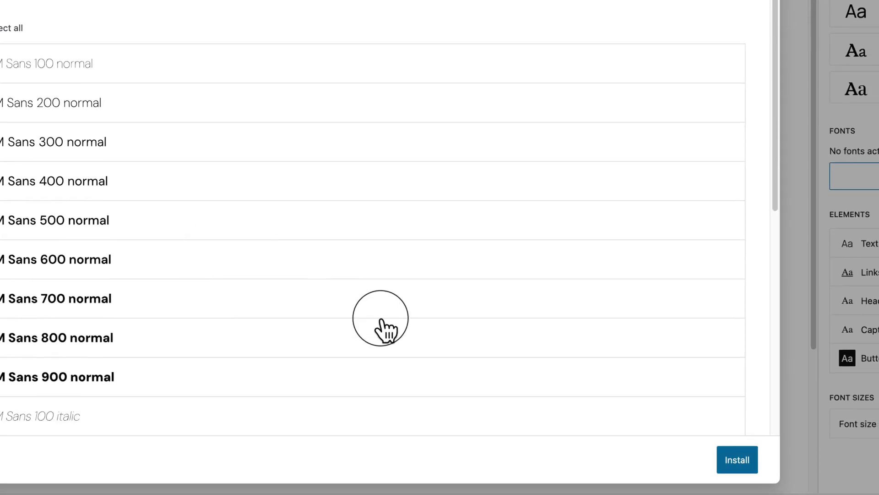
click(657, 448)
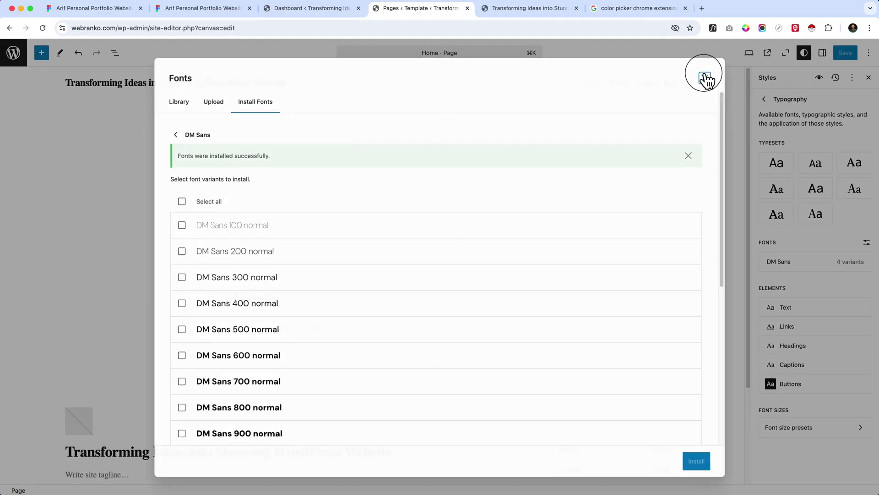
click(705, 77)
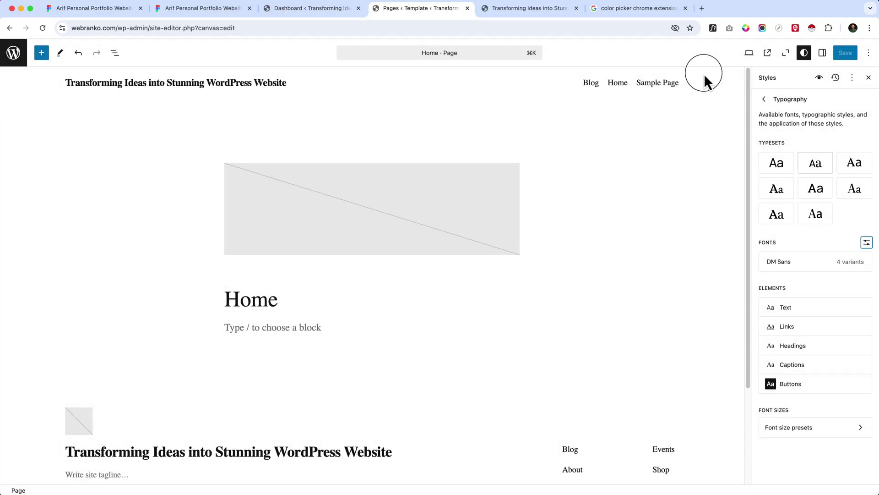
- Open the site's color palette for editing in the Colors styles
click(764, 99)
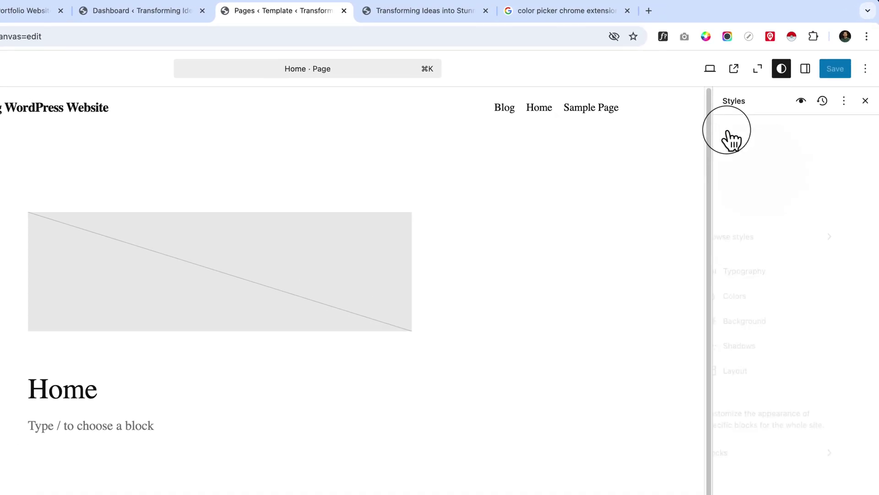
click(778, 301)
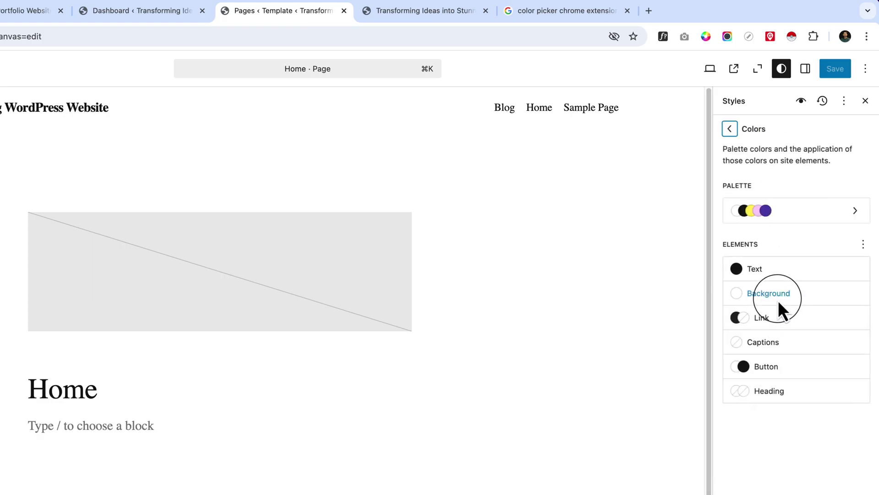
click(799, 224)
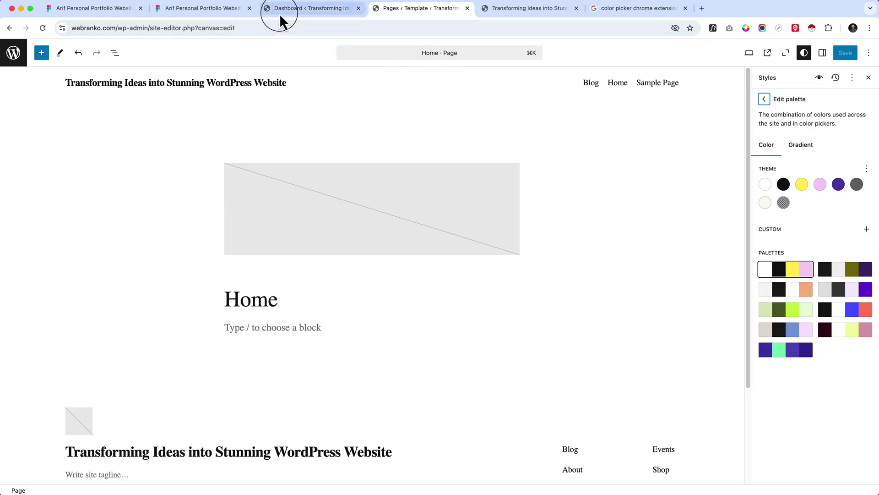
- Review the colors of the hero section in the Figma prototype and return to the WordPress site editor
click(230, 8)
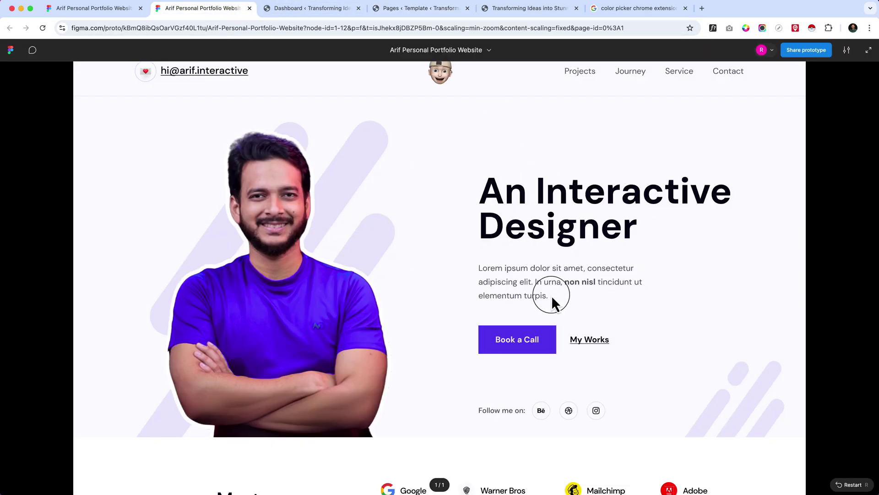
mouse_move(430, 42)
click(402, 14)
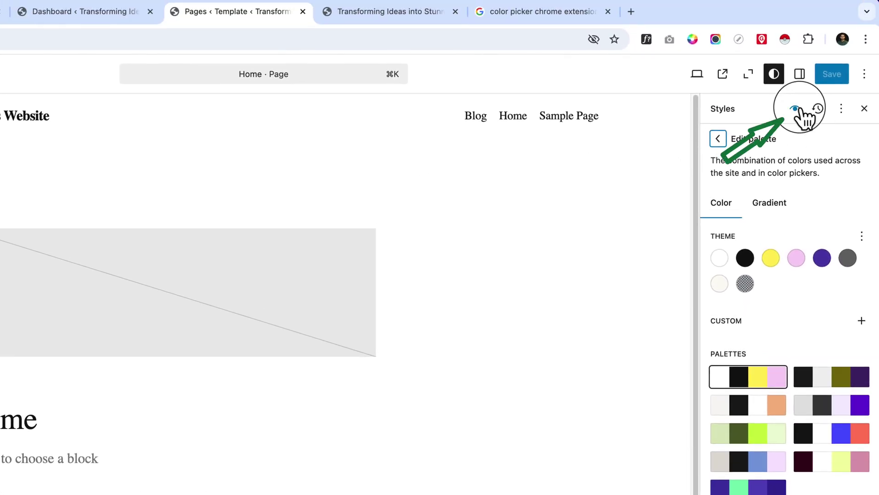
- Open the Style Book and examine the Text, Design, Widgets and Theme block previews, ending on the Design previews
click(796, 109)
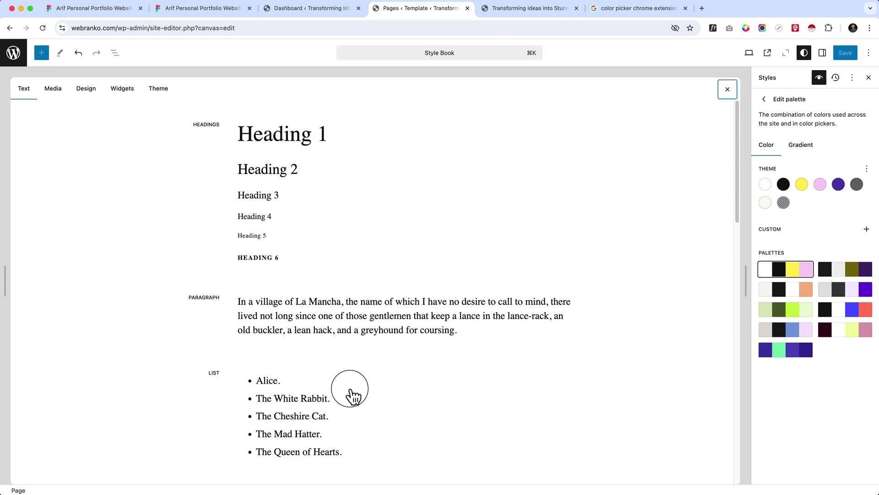
scroll(353, 396, down, 20)
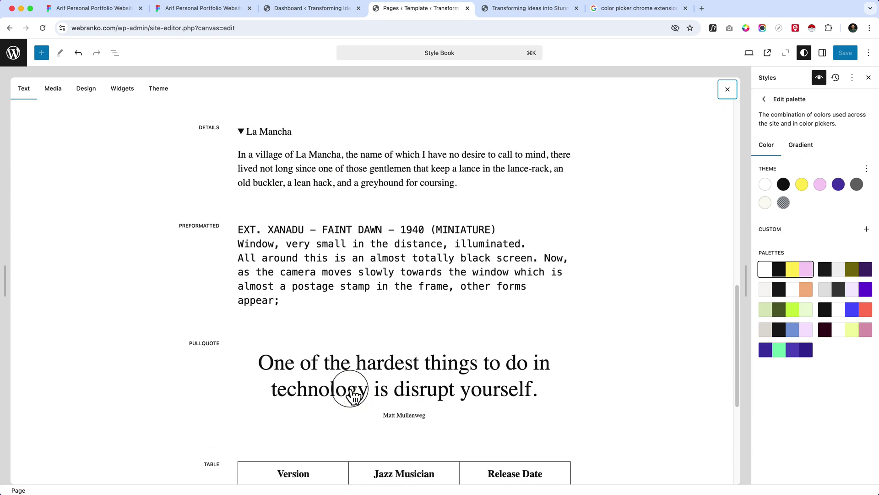
scroll(277, 329, up, 15)
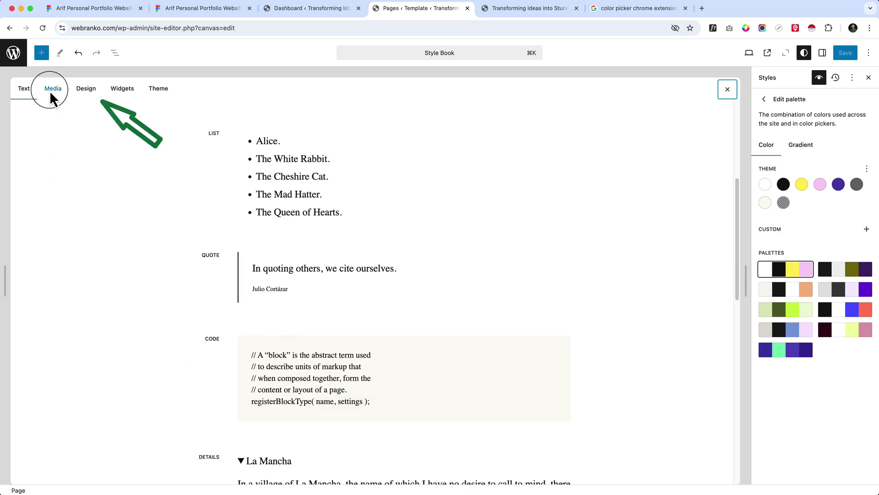
click(86, 91)
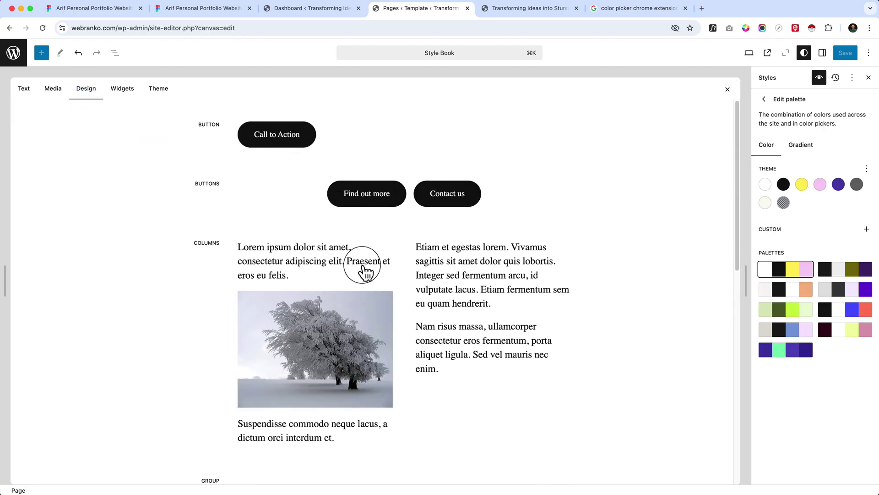
scroll(456, 334, down, 10)
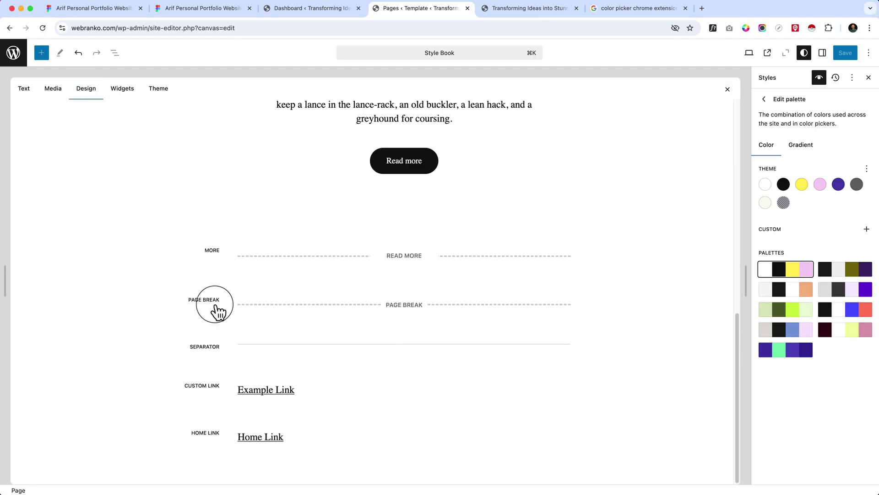
click(116, 89)
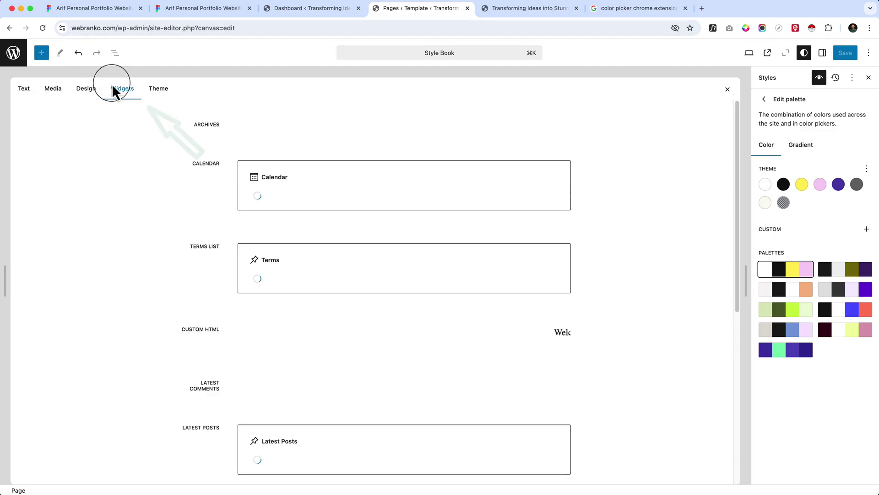
scroll(393, 369, down, 8)
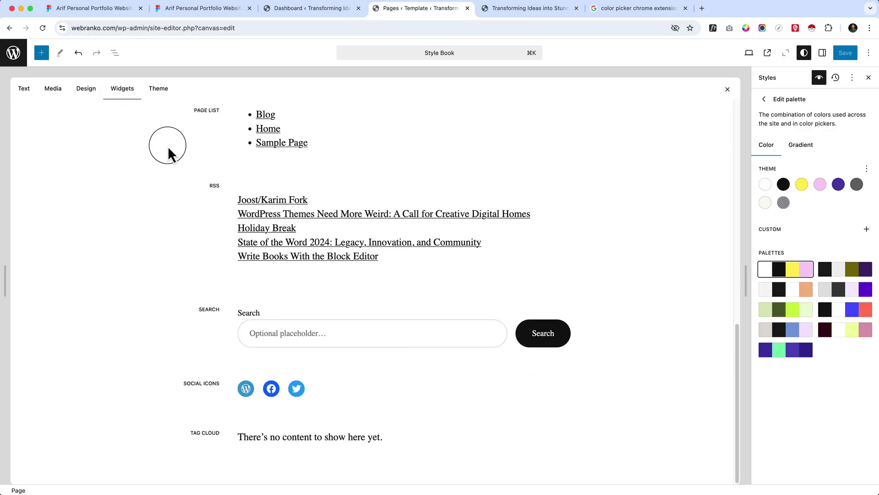
click(159, 90)
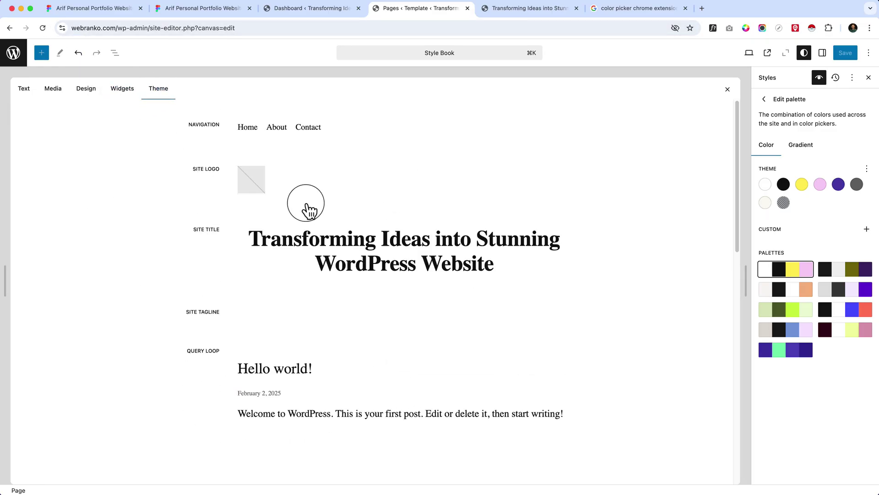
click(27, 94)
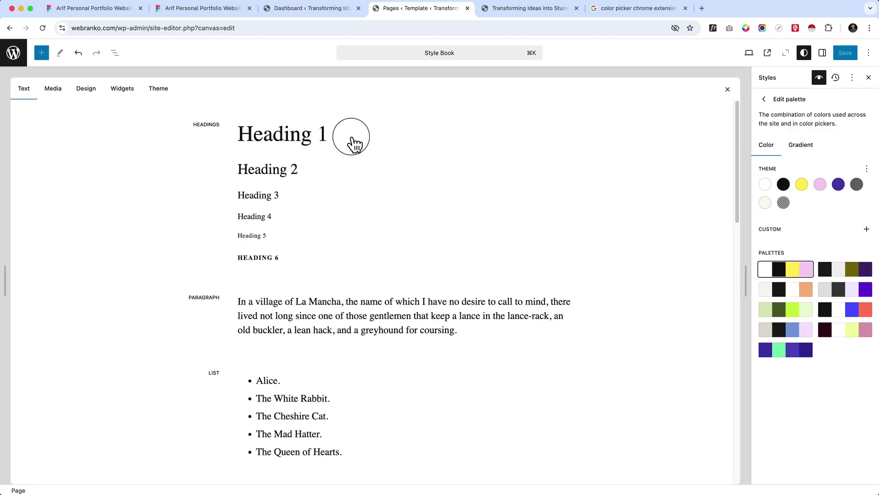
scroll(312, 295, down, 3)
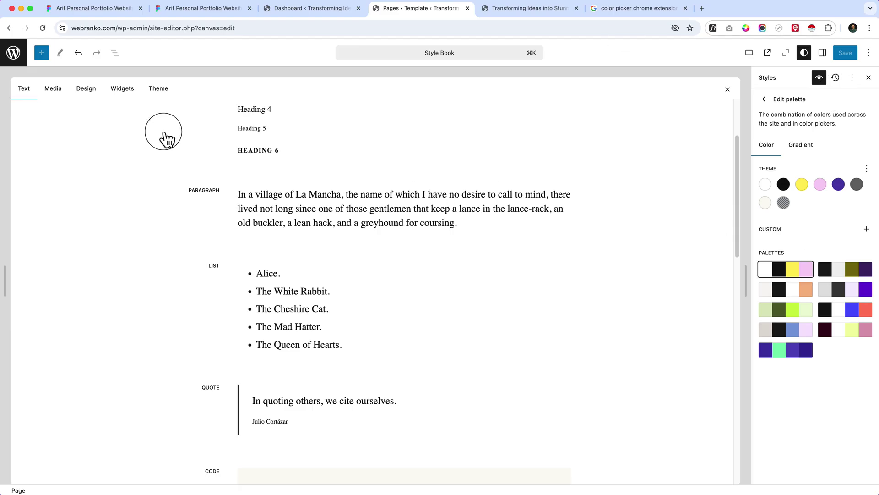
click(87, 92)
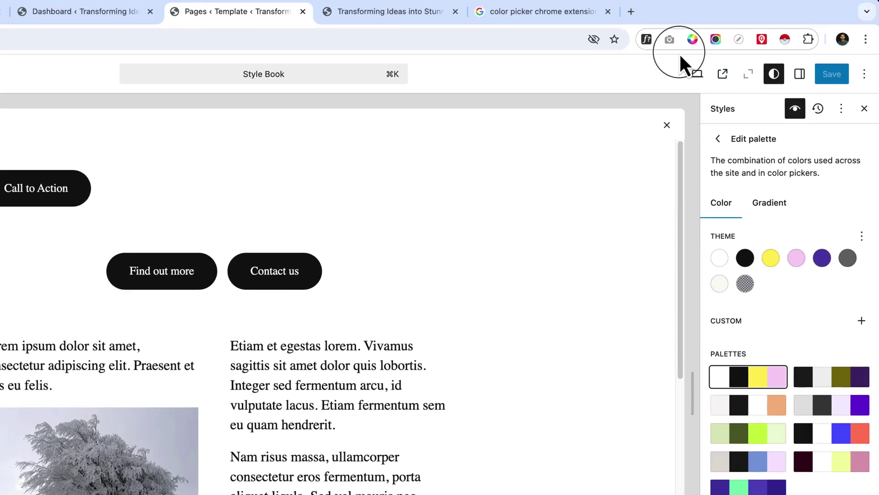
- Copy #5D3BEE from the color picker extension's picked colors and use it to replace the theme palette's dark purple
click(692, 40)
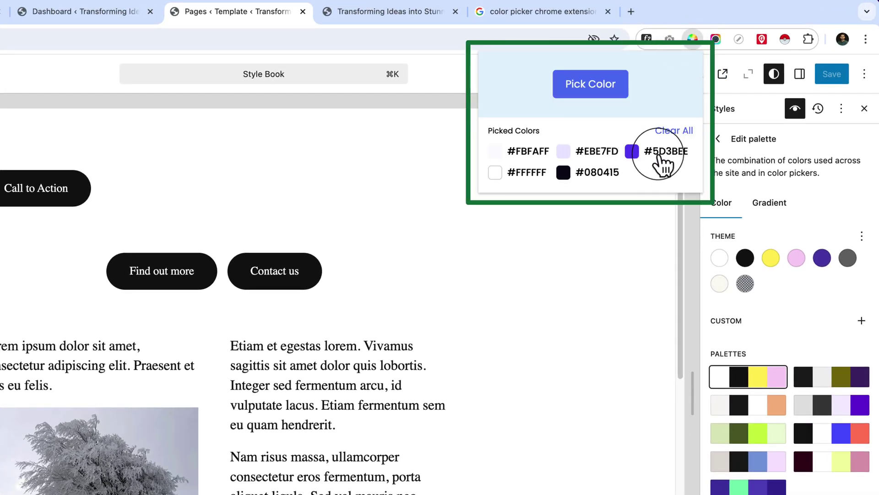
click(661, 156)
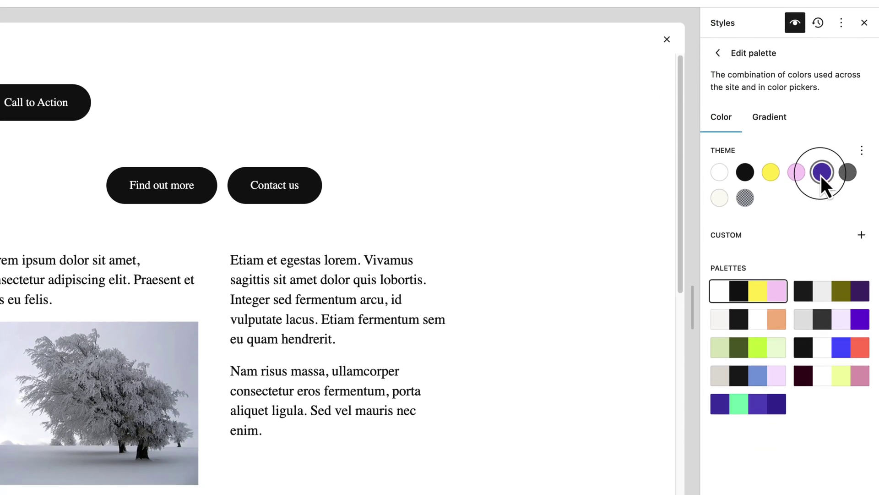
click(822, 172)
double_click(609, 382)
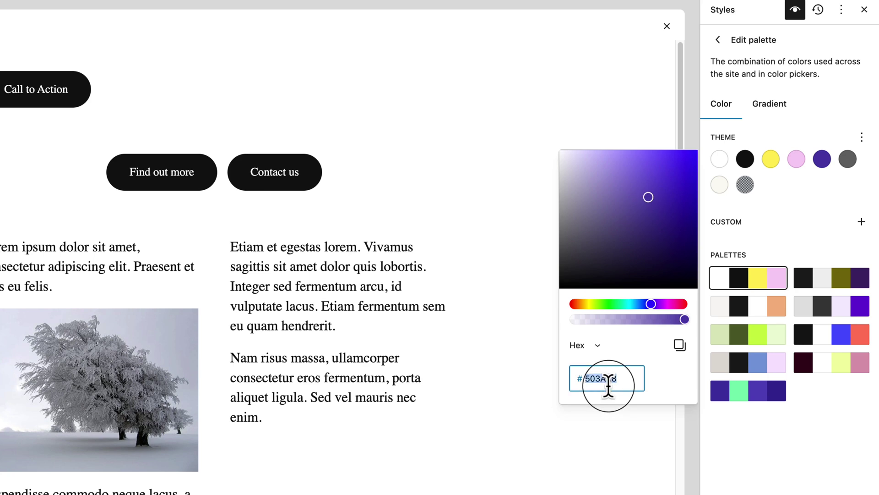
key(super+v)
click(795, 231)
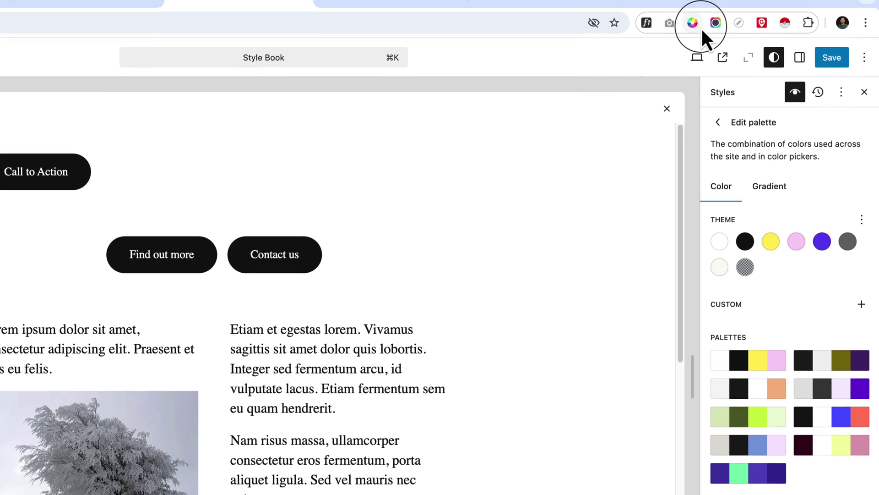
- Copy #080415 from the color picker extension's picked colors and use it to replace the theme palette's black
click(697, 25)
click(595, 157)
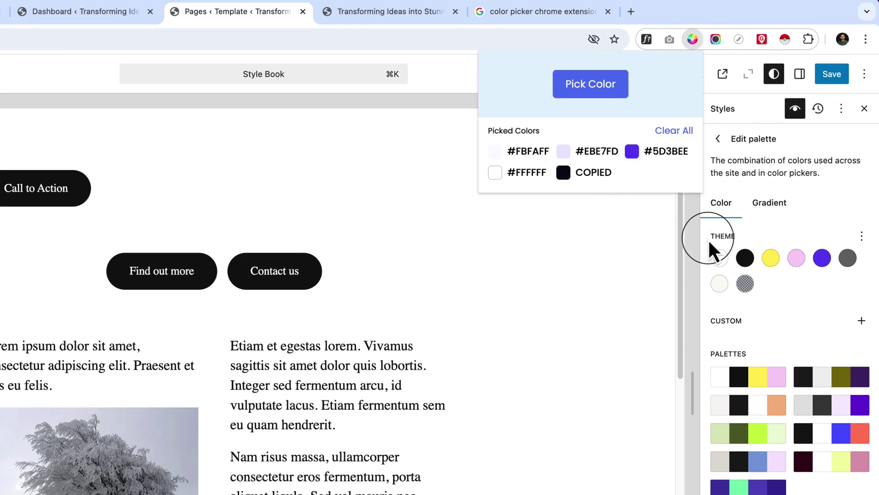
click(744, 229)
click(744, 229)
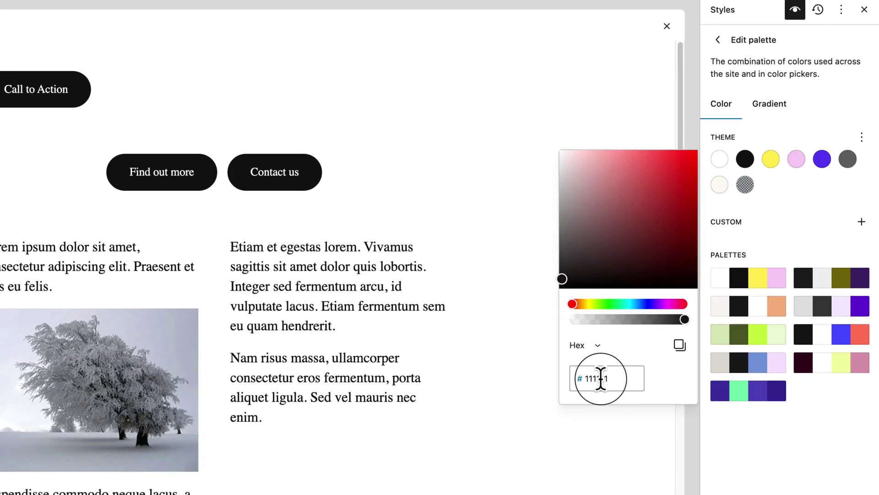
click(601, 378)
key(super+v)
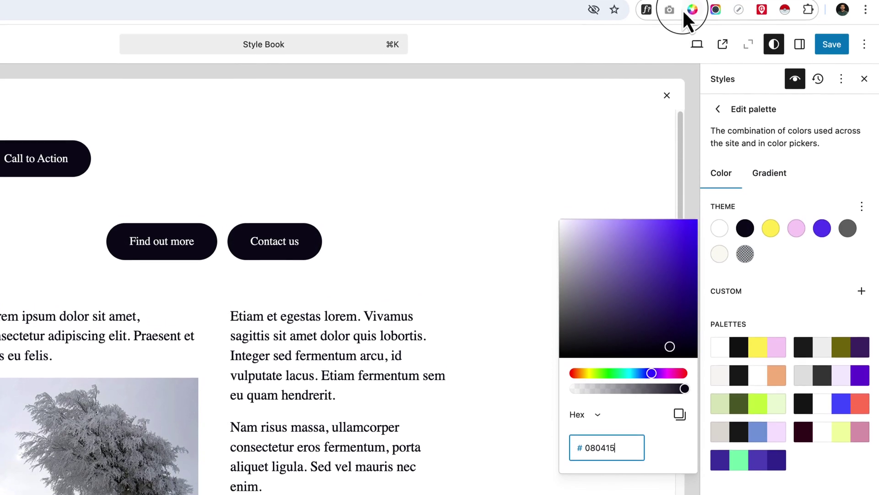
- Copy #EBE7FD from the picked colors and use it to replace the theme palette's pink
click(689, 40)
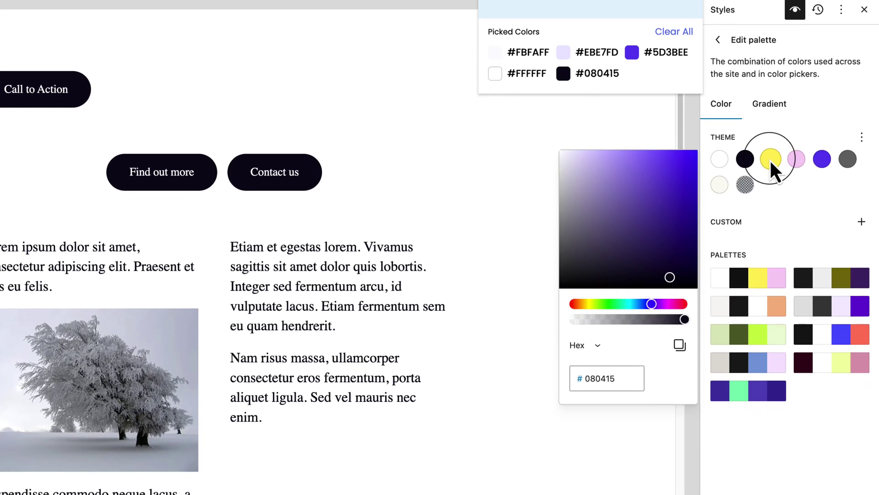
click(799, 159)
click(799, 159)
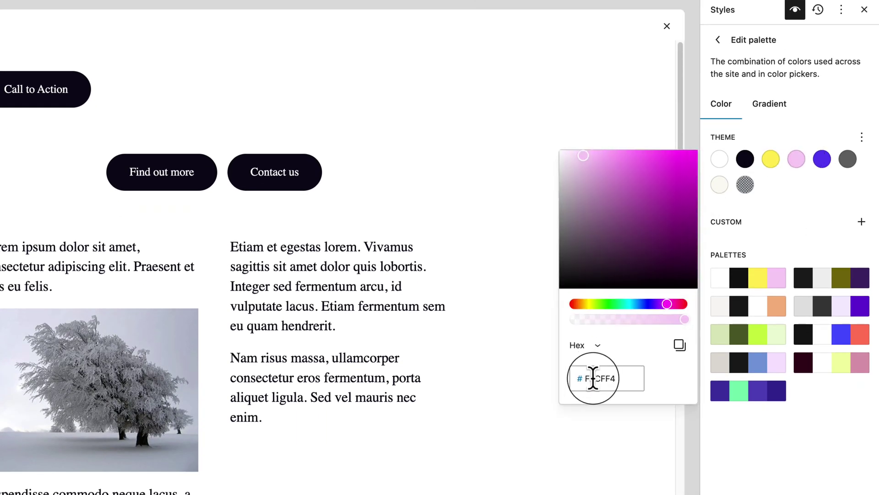
key(super+v)
click(687, 181)
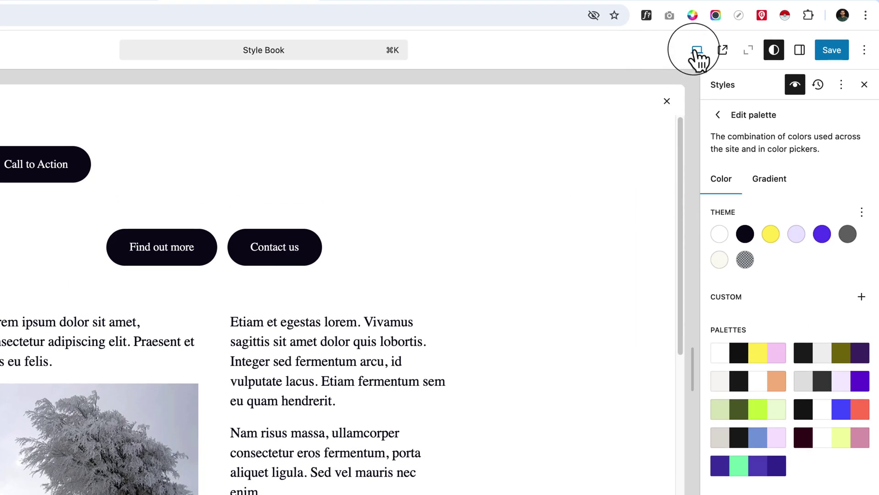
- Copy #FFFFFF from the picked colors and check the theme palette's white against it
click(694, 21)
click(526, 148)
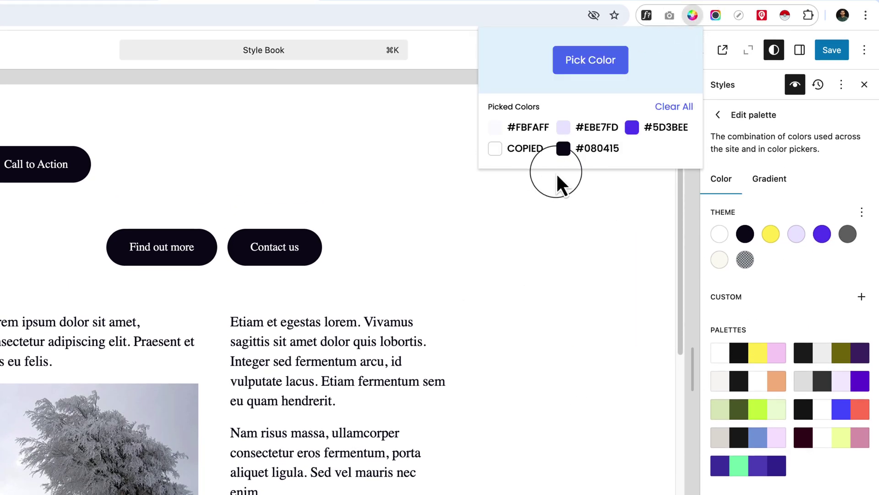
click(716, 241)
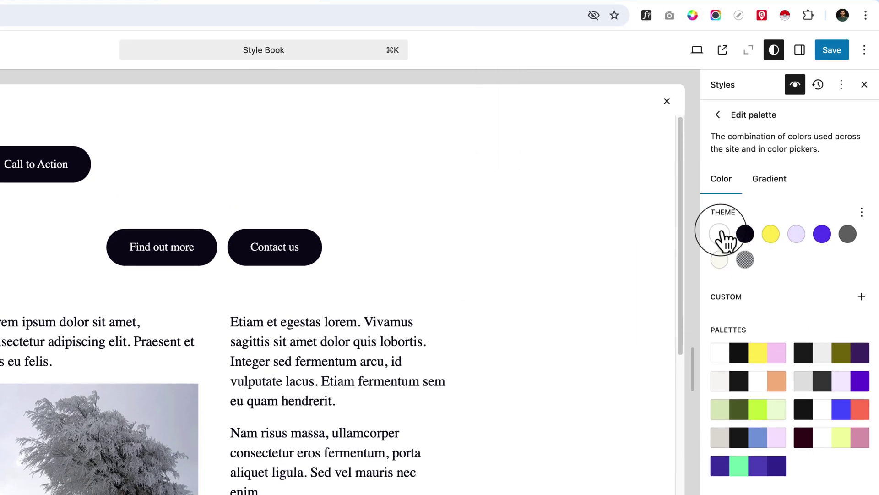
click(720, 234)
- Copy #FBFAFF from the picked colors and set the theme palette's light lavender color to it
click(698, 16)
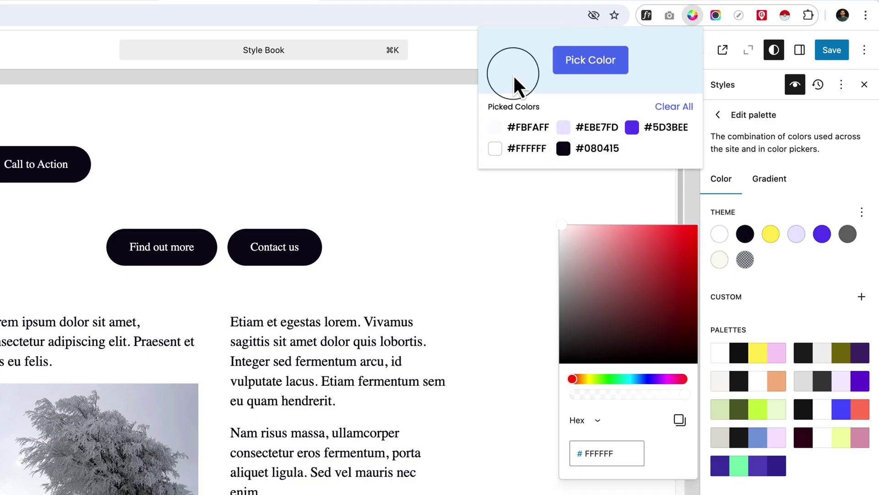
click(524, 128)
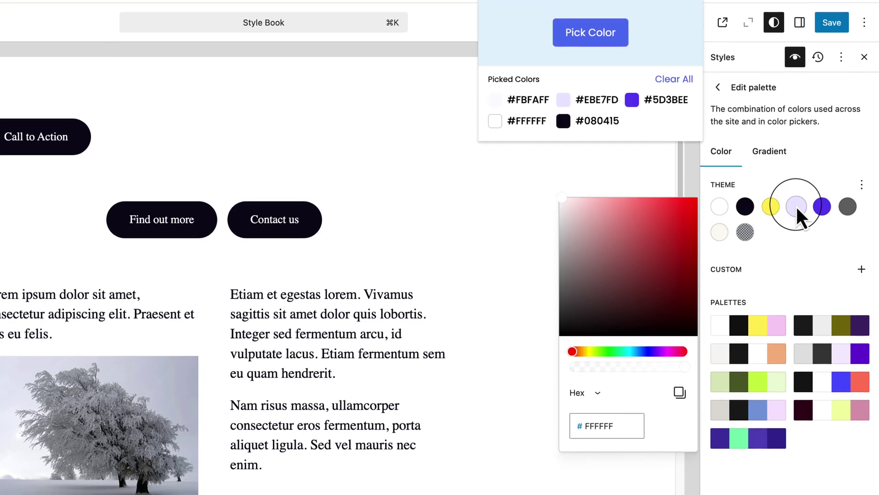
click(797, 233)
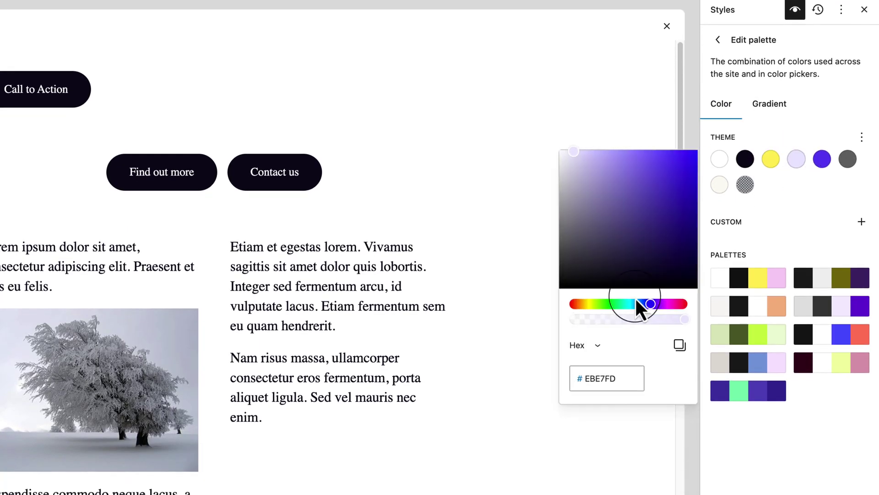
double_click(610, 379)
key(super+v)
click(793, 216)
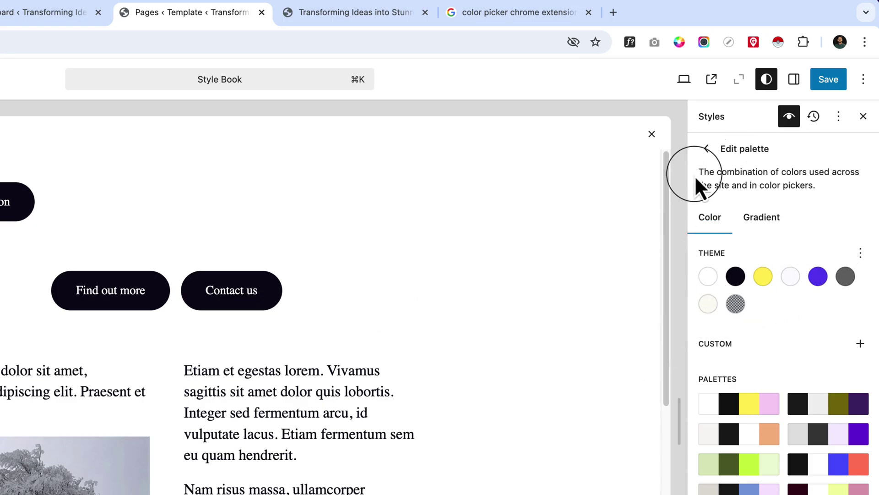
- Save the palette changes and return to the Colors styles
click(837, 83)
click(845, 87)
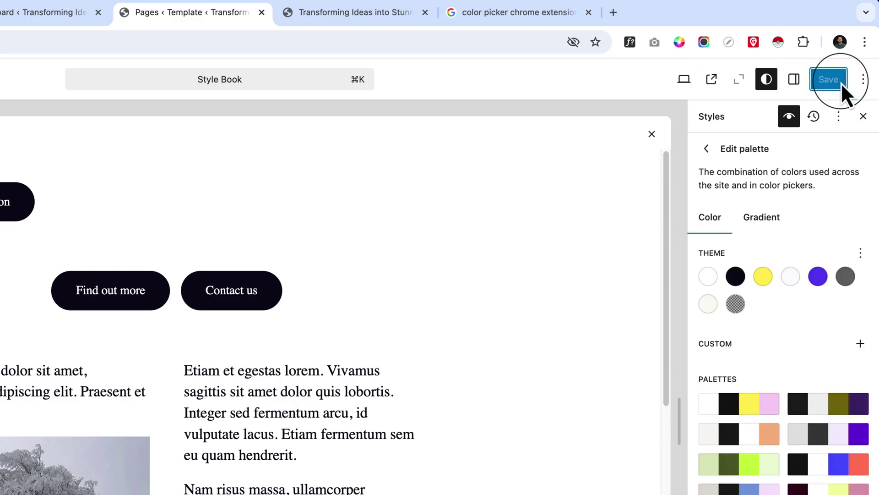
click(706, 148)
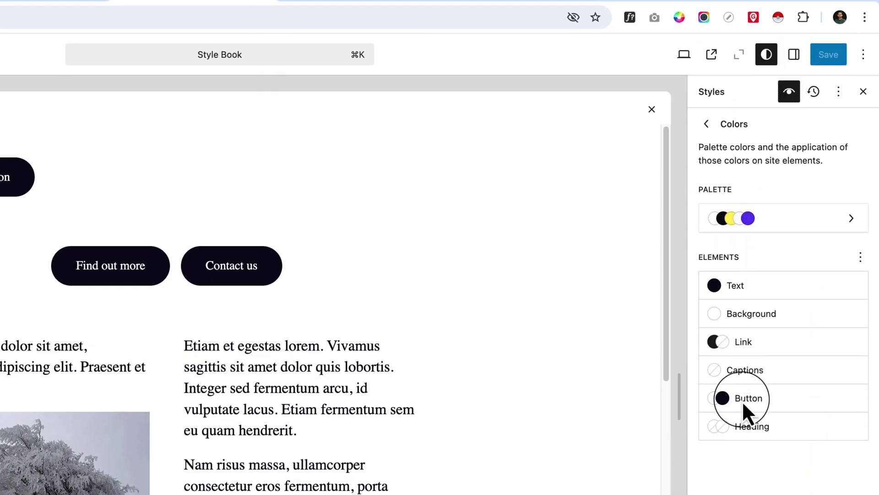
- Set the Button element's background color to the palette's purple and review the Design previews in the Style Book
click(749, 309)
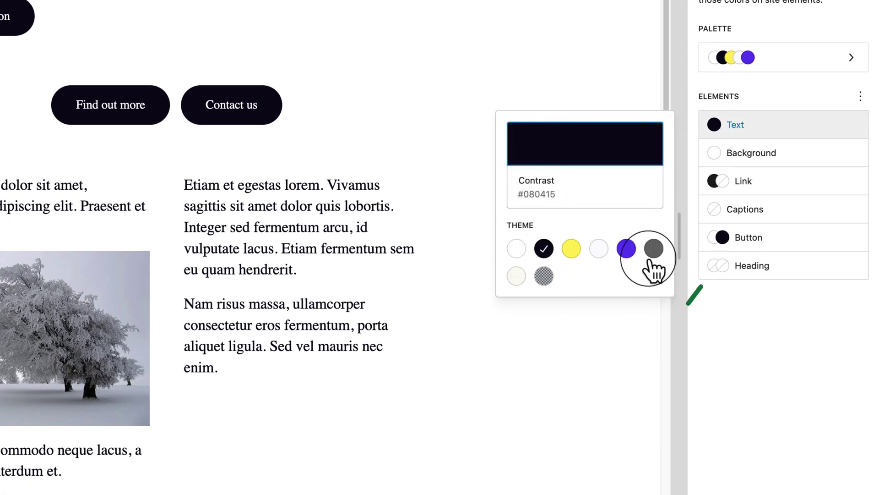
click(710, 243)
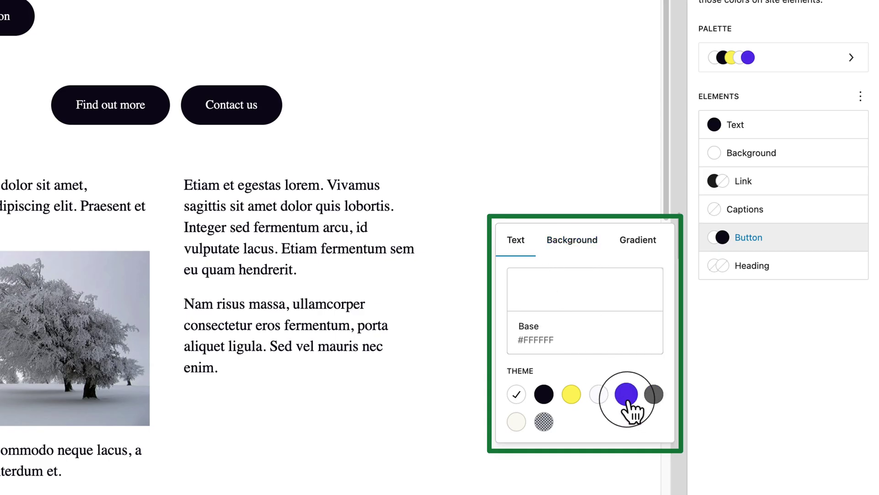
click(572, 240)
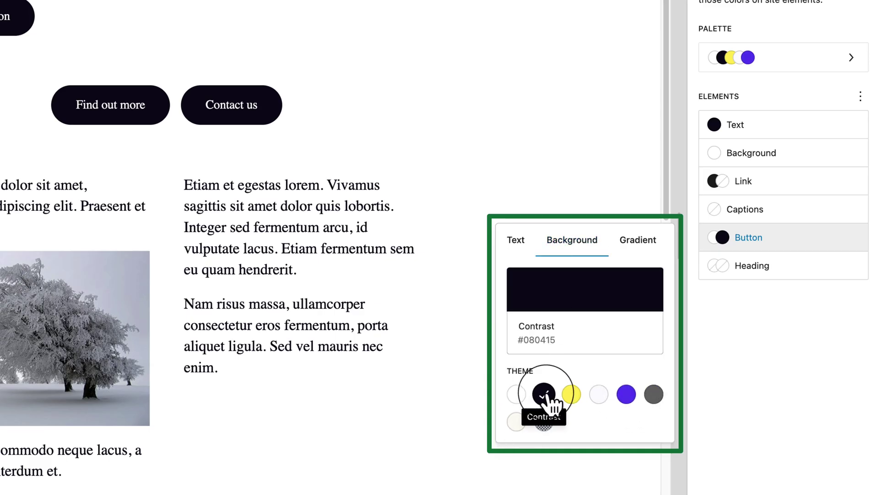
click(626, 394)
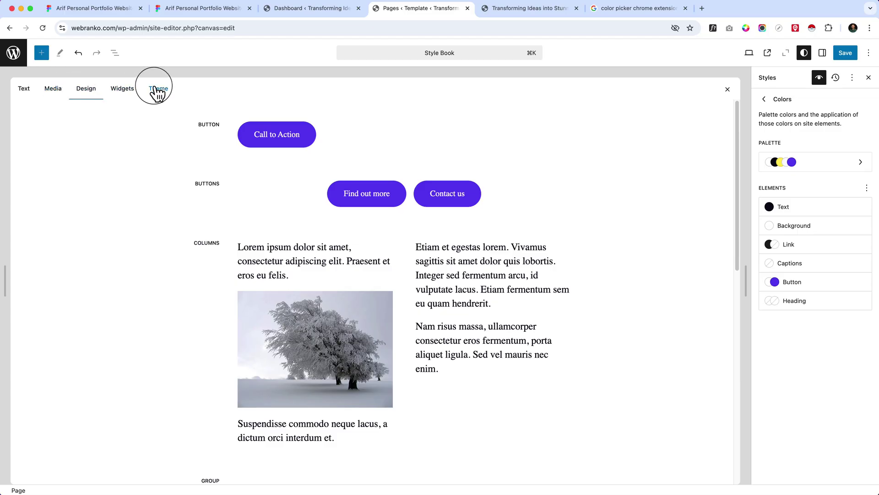
scroll(452, 316, down, 5)
scroll(450, 314, down, 4)
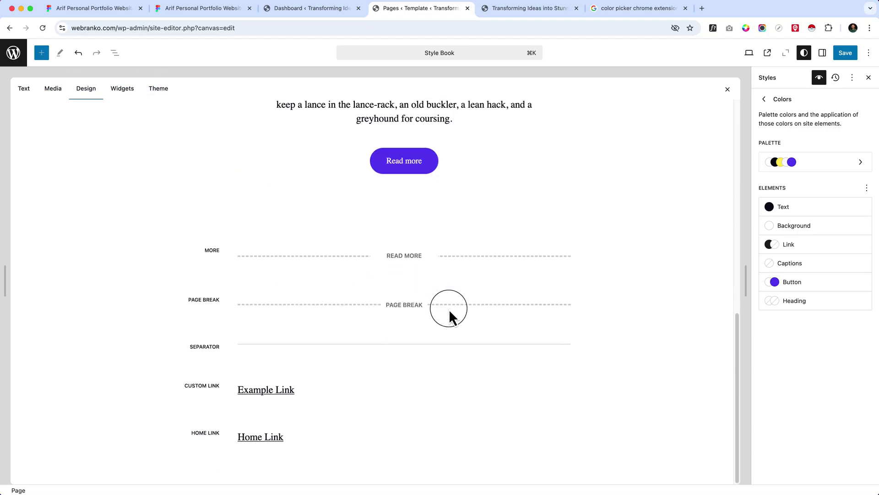
scroll(449, 316, up, 10)
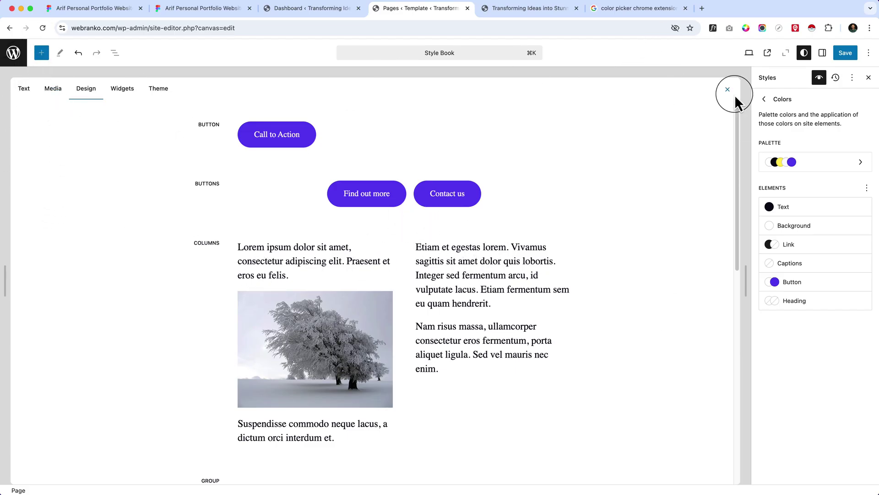
- Set the font of the Text element to DM Sans in the Typography styles
click(764, 100)
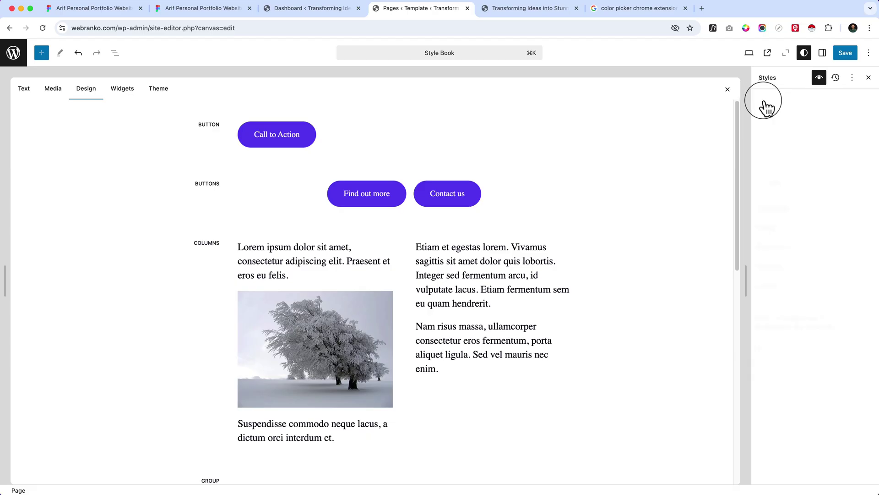
click(795, 212)
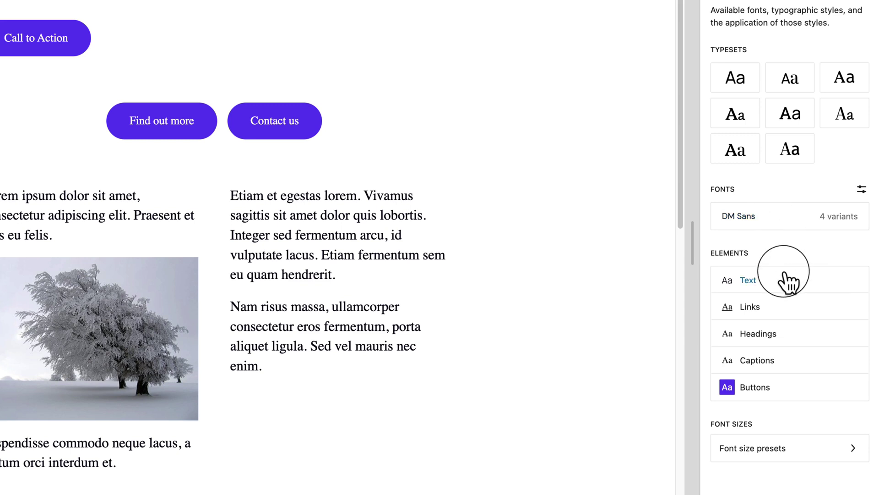
click(783, 288)
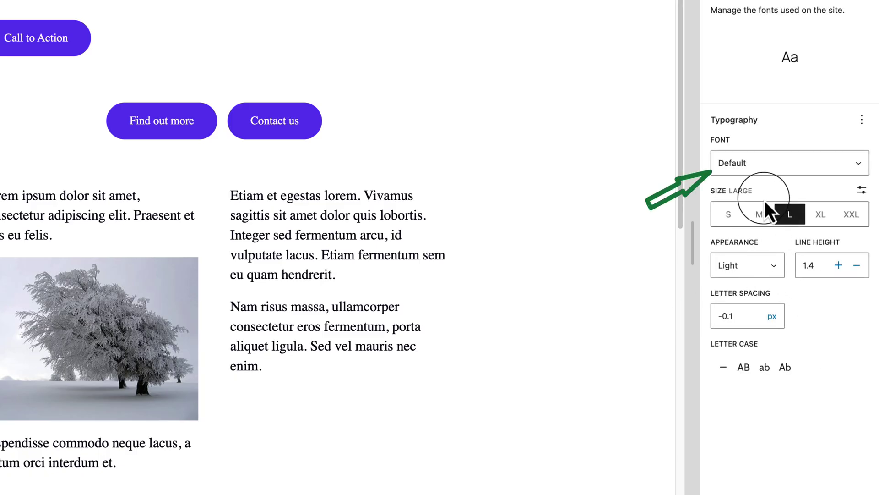
click(772, 172)
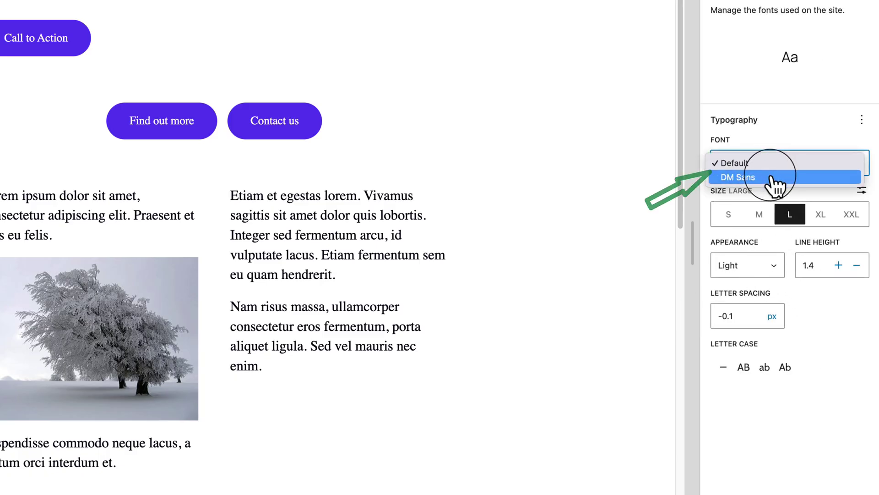
click(775, 183)
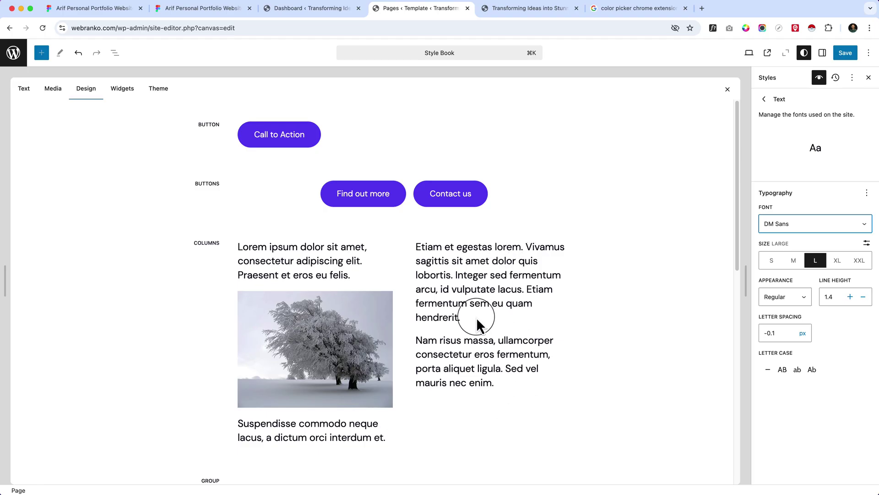
- Examine the Text and Media block previews in the Style Book, ending on the Design previews, to check the applied font
click(24, 89)
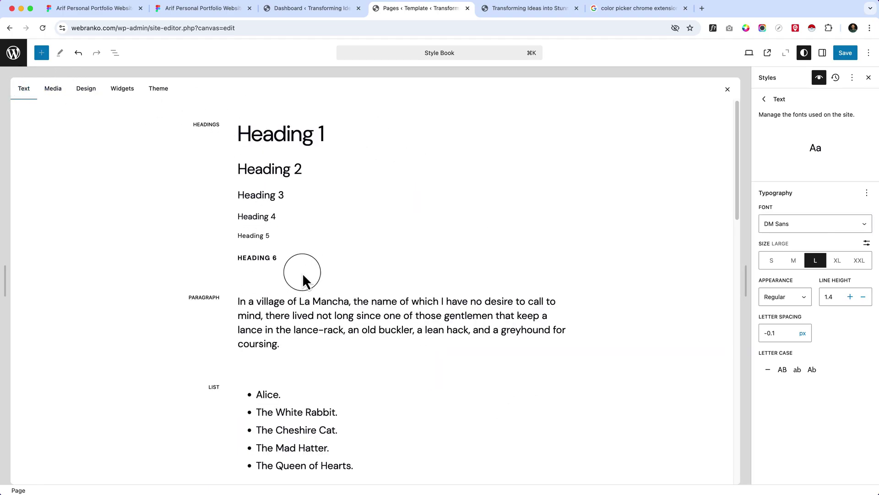
scroll(389, 275, down, 12)
scroll(405, 300, up, 7)
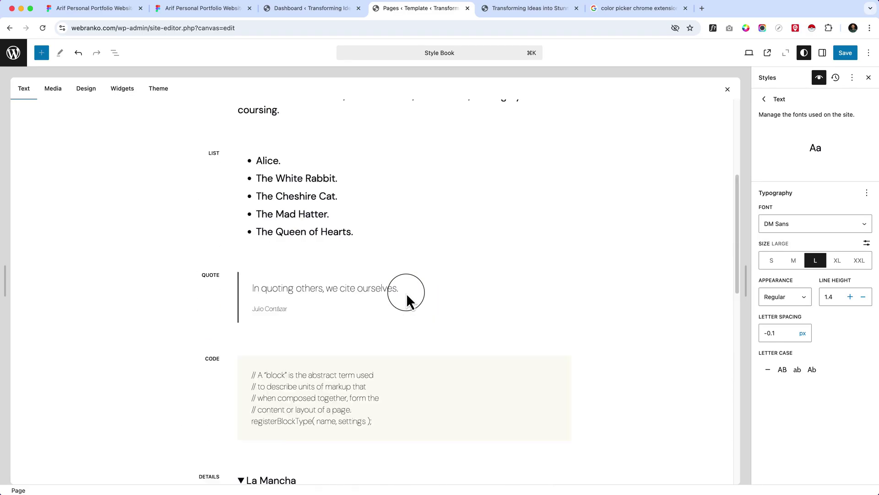
scroll(320, 252, up, 8)
click(53, 90)
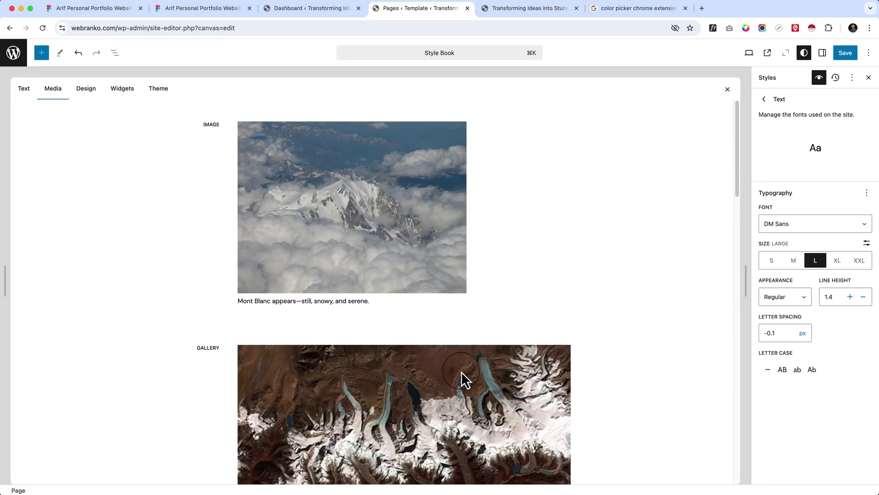
scroll(463, 379, down, 15)
scroll(437, 415, up, 3)
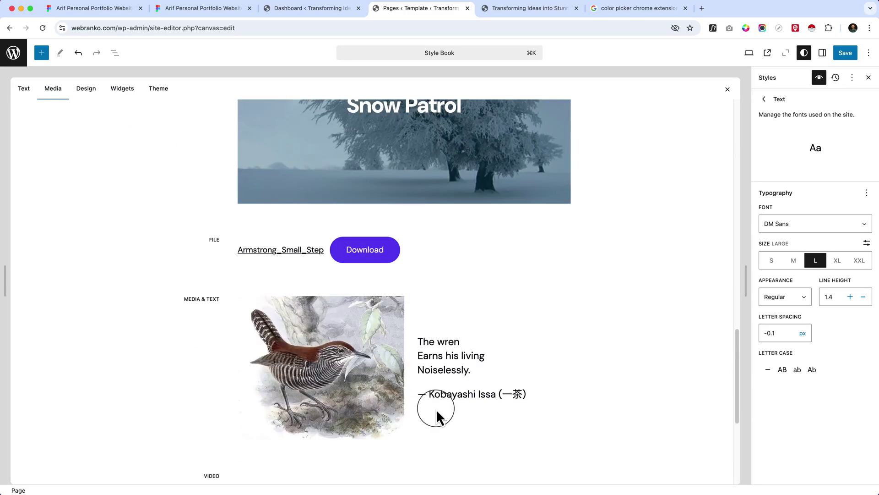
scroll(437, 416, down, 5)
scroll(436, 416, up, 15)
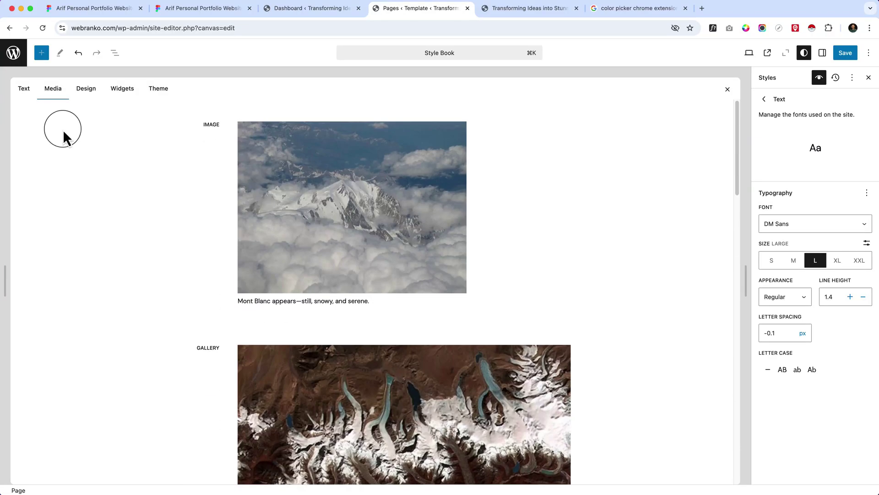
click(94, 97)
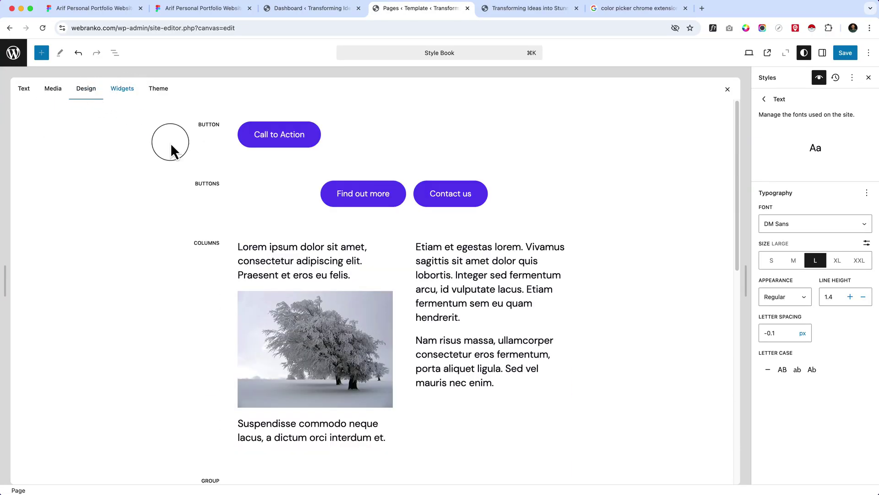
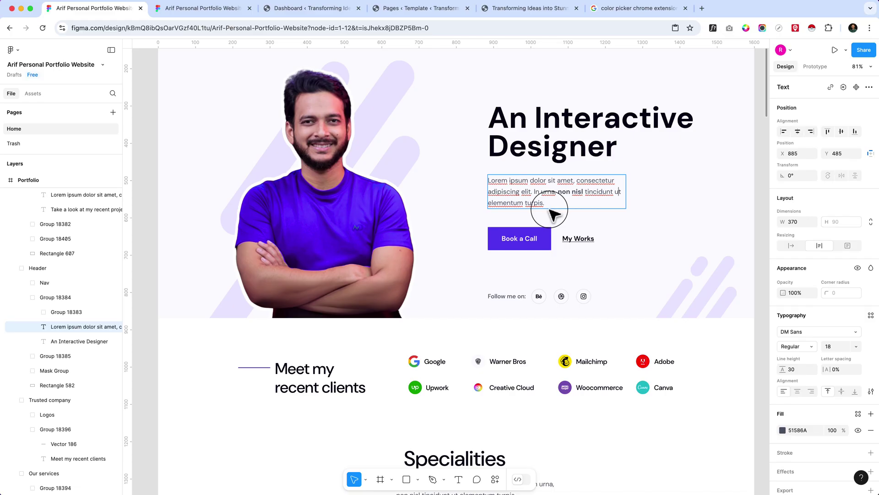
- Deselect the hero paragraph in the Figma design to show the page's local text and color styles
scroll(476, 257, down, 3)
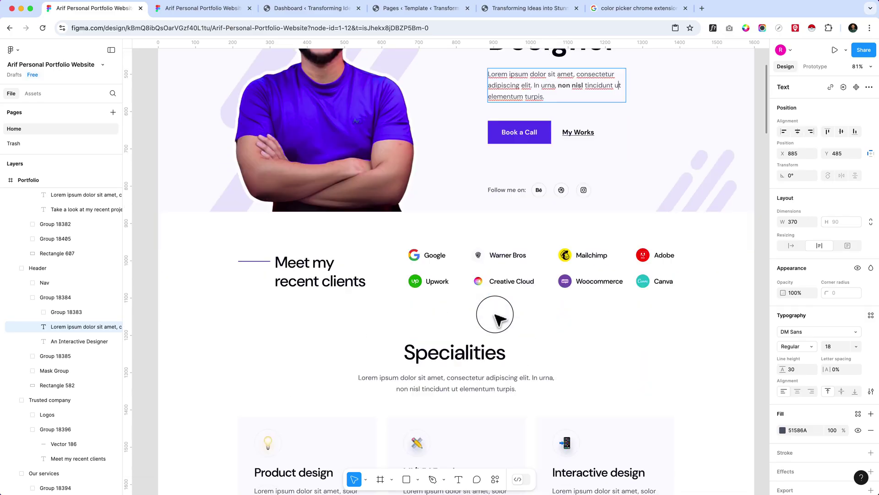
ctrl+scroll(239, 263, down, 5)
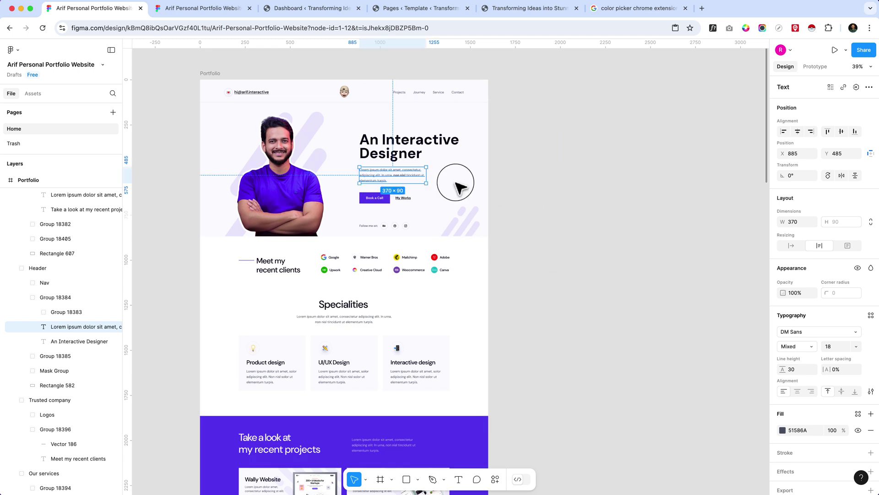
click(511, 190)
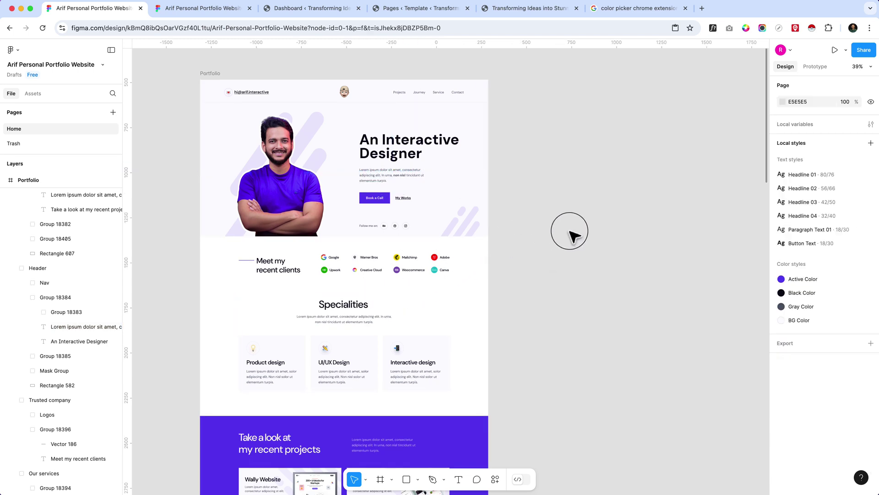
- Draw two rectangles beside the Portfolio frame, about 257 × 241 and 155 × 241
key(r)
mouse_move(525, 183)
mouse_down()
mouse_move(571, 225)
mouse_move(612, 204)
mouse_move(646, 209)
mouse_move(610, 205)
mouse_up()
scroll(610, 205, up, 5)
- Fill both rectangles beside the Portfolio frame with the page's purple 5D3BEE
click(491, 211)
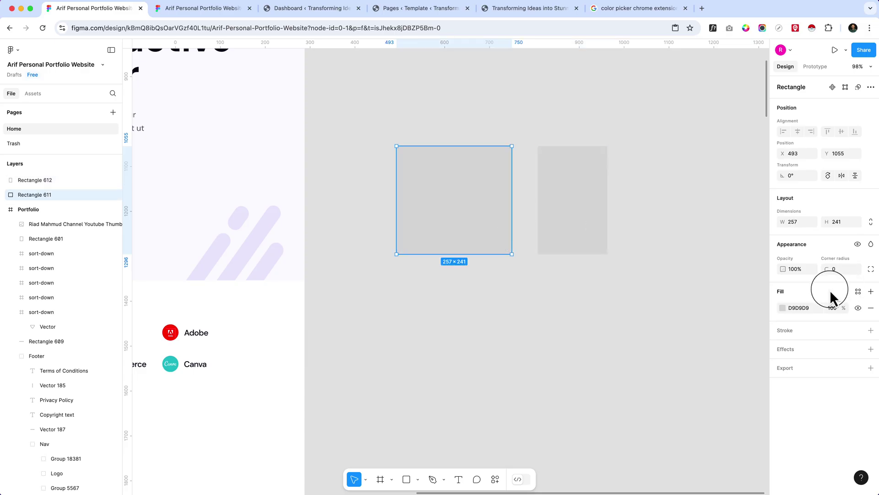
click(784, 310)
drag(712, 356, 624, 288)
click(671, 450)
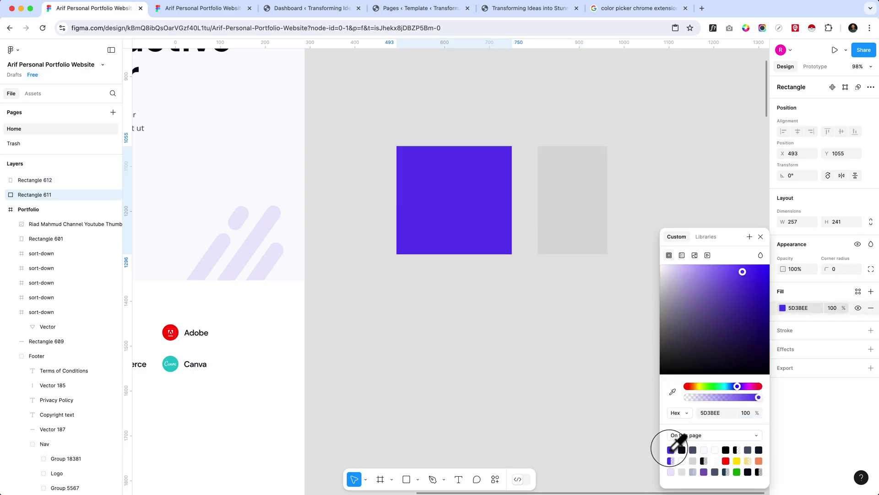
click(575, 197)
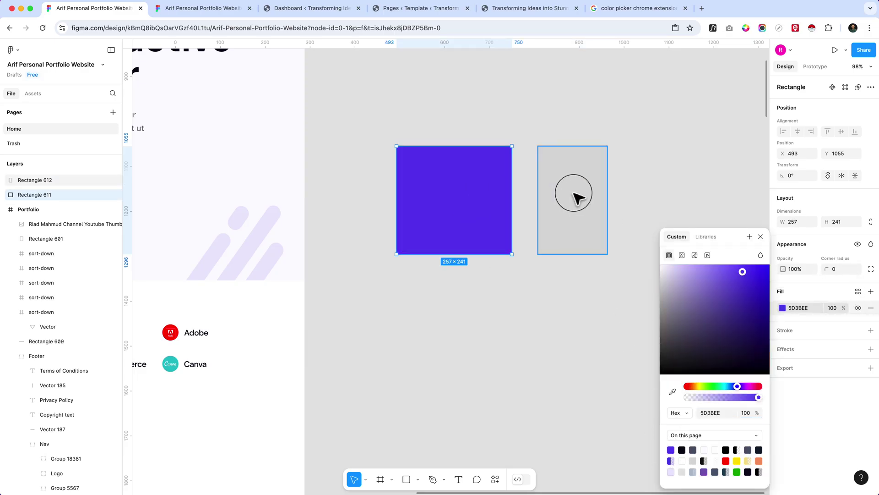
click(783, 310)
click(671, 450)
click(474, 234)
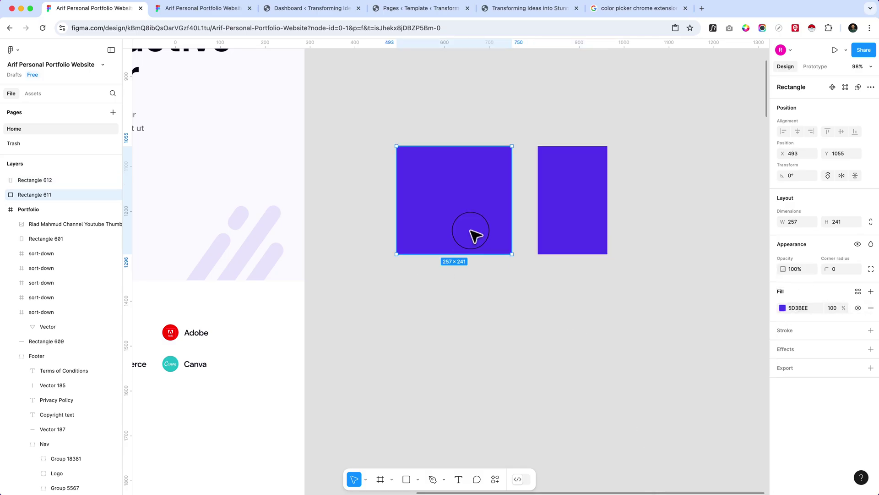
click(595, 203)
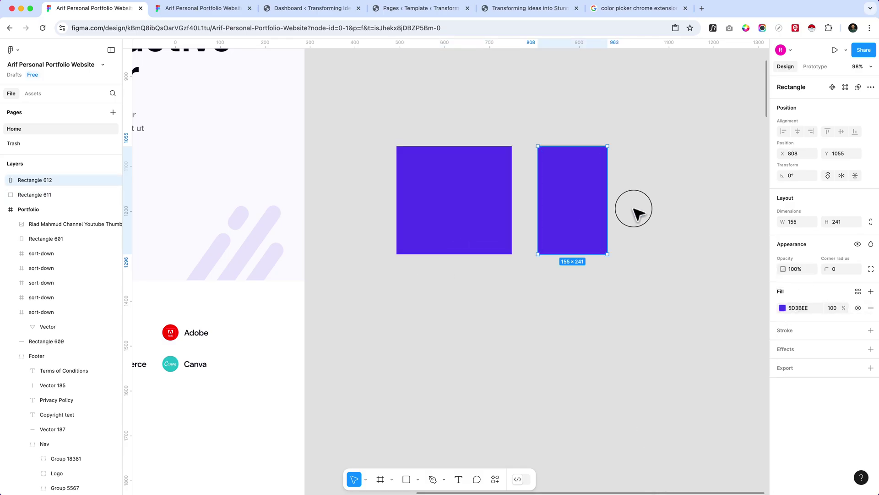
- Add two narrower purple rectangles to the row, the last about 70 × 241, and shift the widest one slightly
drag(572, 213, 718, 208)
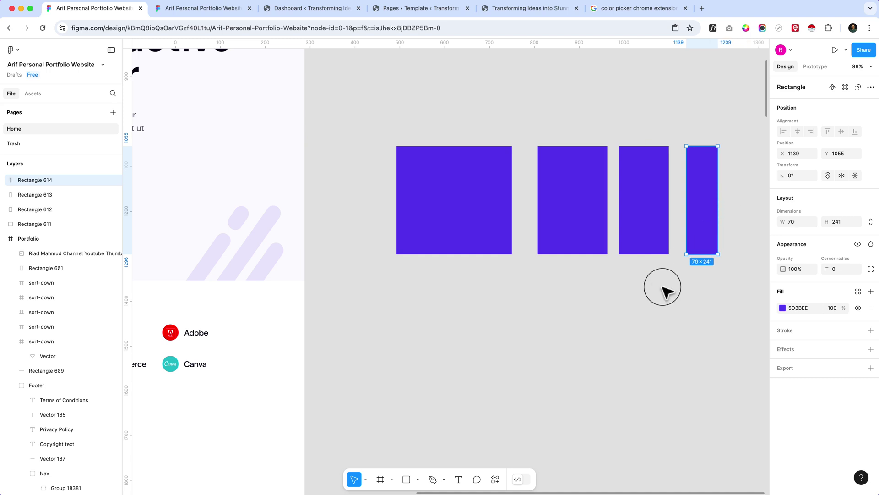
double_click(497, 245)
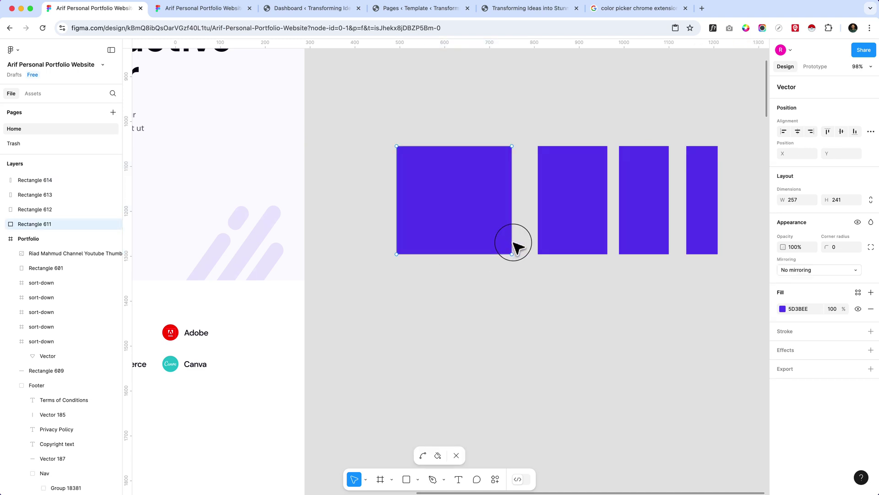
mouse_move(494, 237)
mouse_down()
mouse_move(516, 245)
mouse_move(498, 236)
mouse_up()
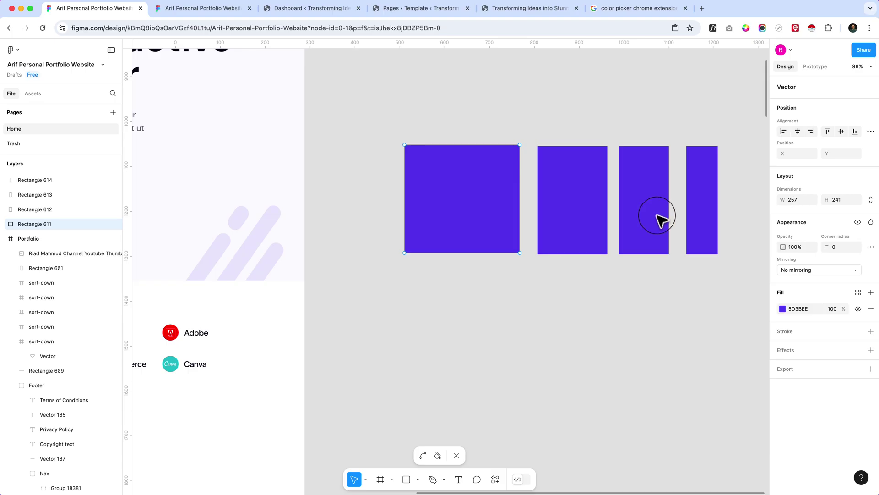
- Delete the four purple rectangles beside the Portfolio frame
key(Escape)
drag(738, 291, 526, 91)
click(624, 348)
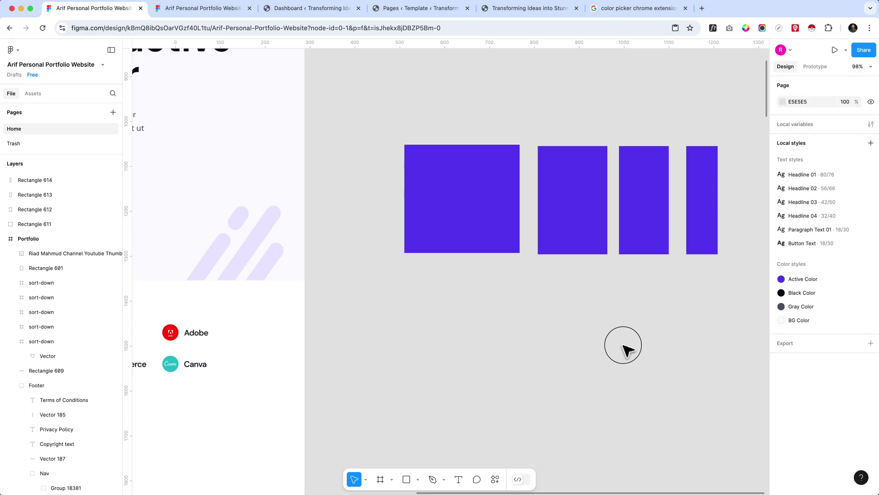
scroll(623, 348, down, 5)
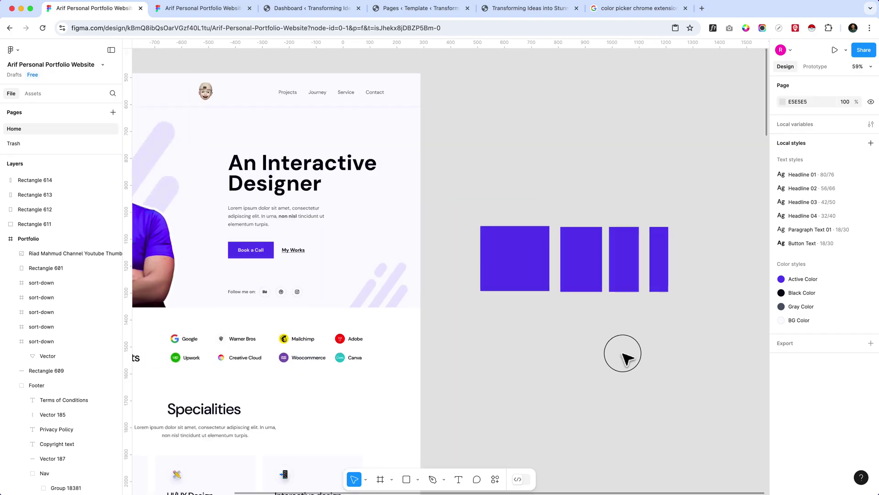
scroll(581, 377, down, 3)
drag(671, 346, 532, 236)
key(Delete)
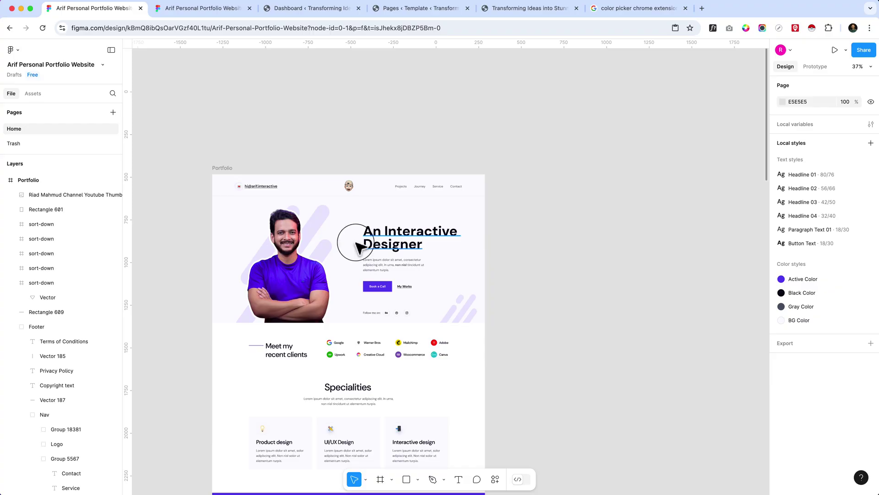
- Examine the font sizes of the UI/UX Design card, Specialities and hero paragraphs in the Figma design
scroll(288, 227, up, 3)
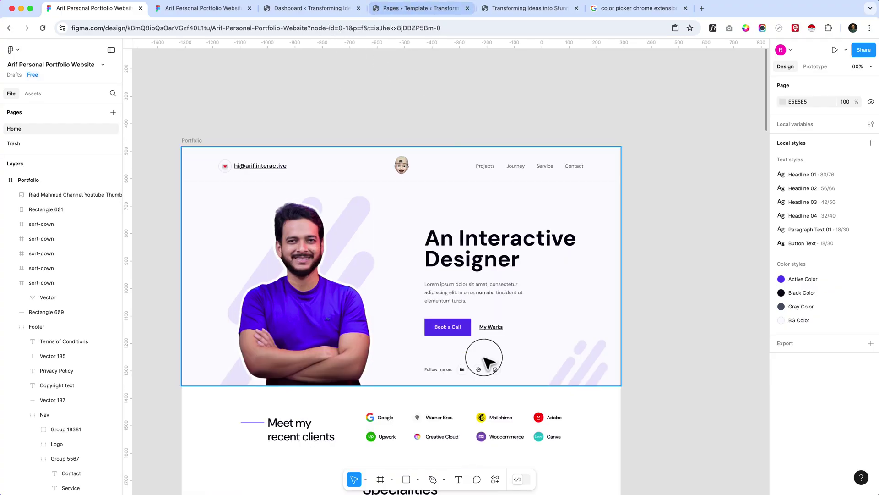
scroll(341, 348, down, 5)
click(393, 386)
double_click(394, 386)
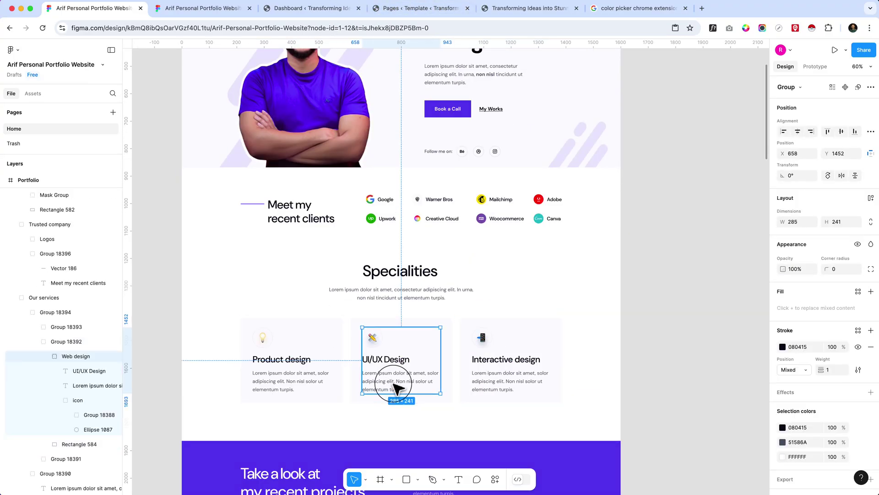
double_click(396, 386)
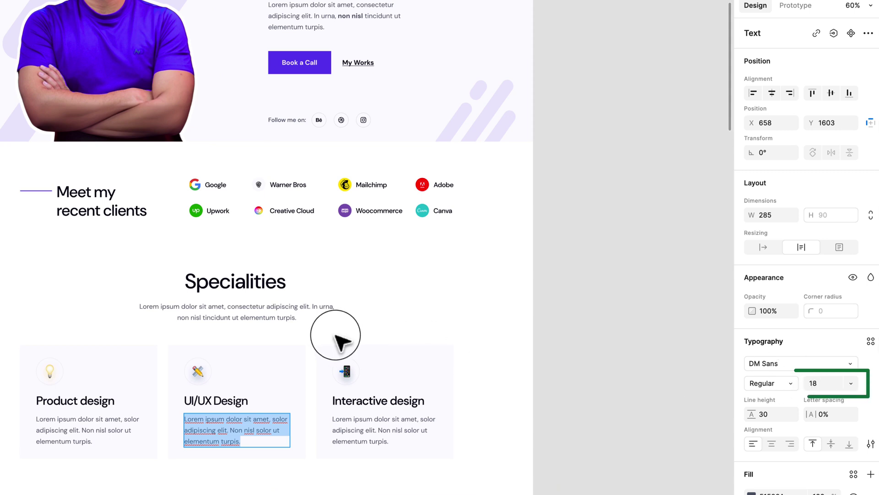
double_click(278, 322)
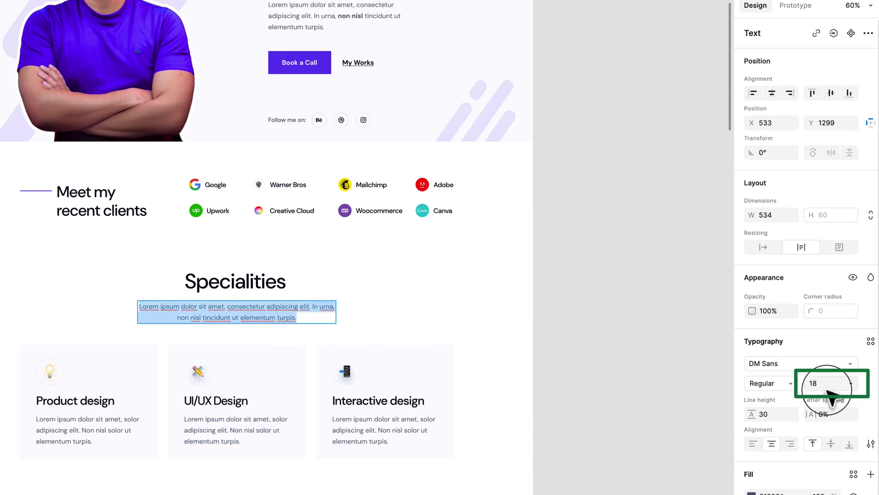
scroll(302, 257, up, 5)
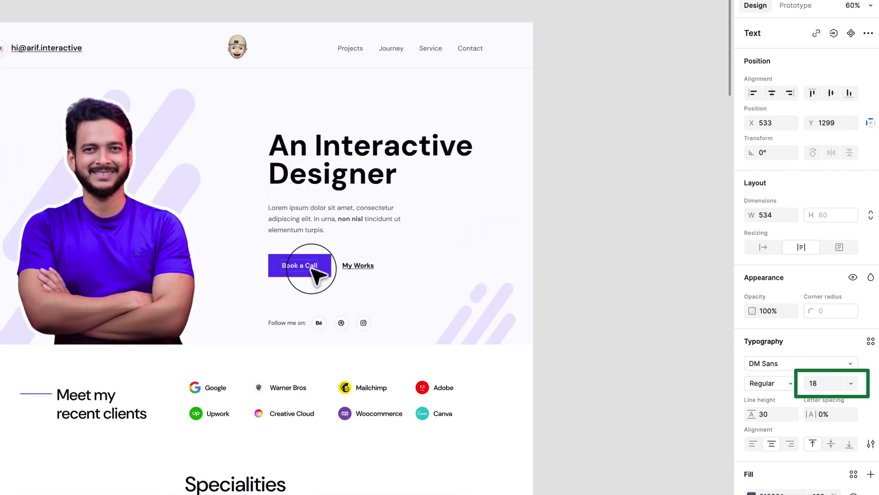
double_click(343, 208)
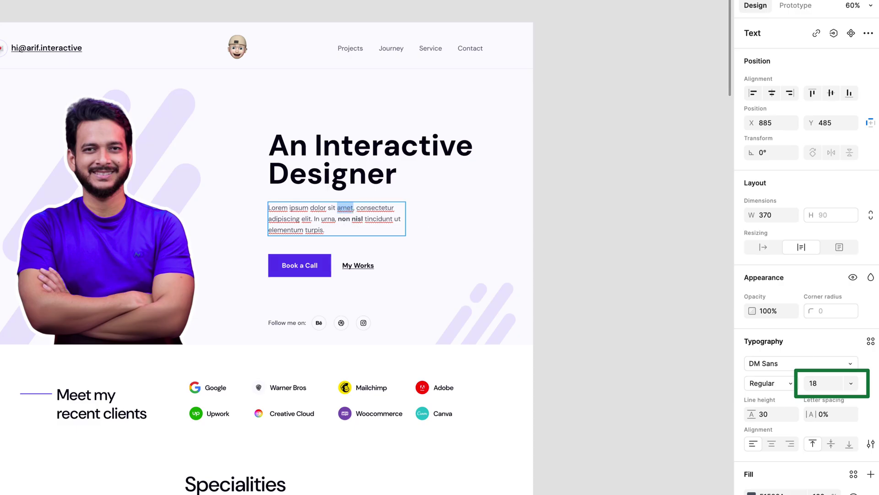
- Examine the font sizes of the recent projects intro and the Wally Website description in the Figma design
scroll(341, 332, down, 5)
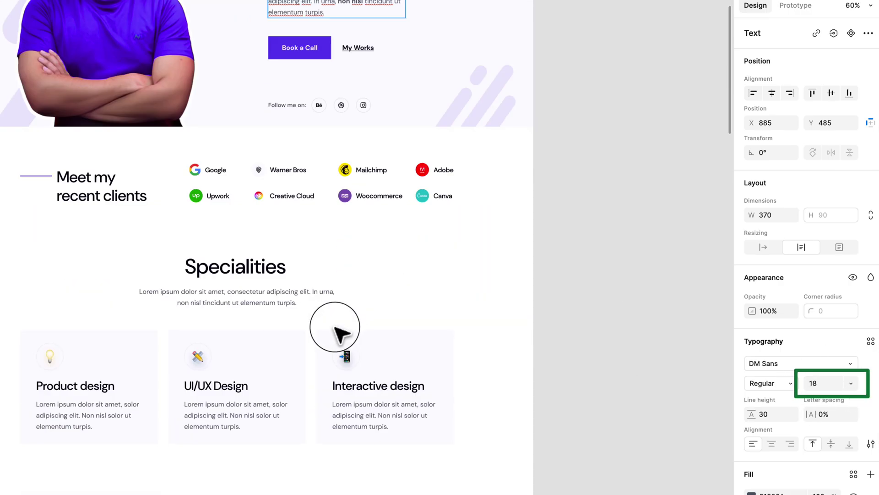
scroll(339, 327, down, 10)
double_click(302, 132)
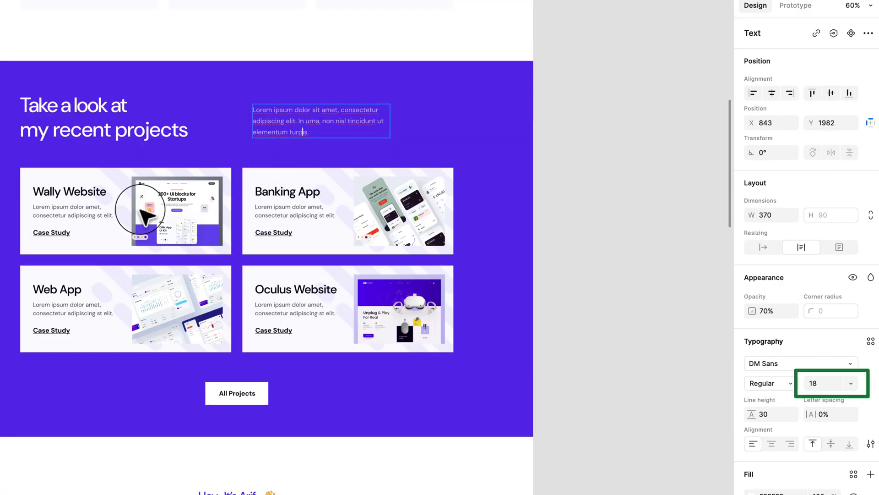
double_click(98, 208)
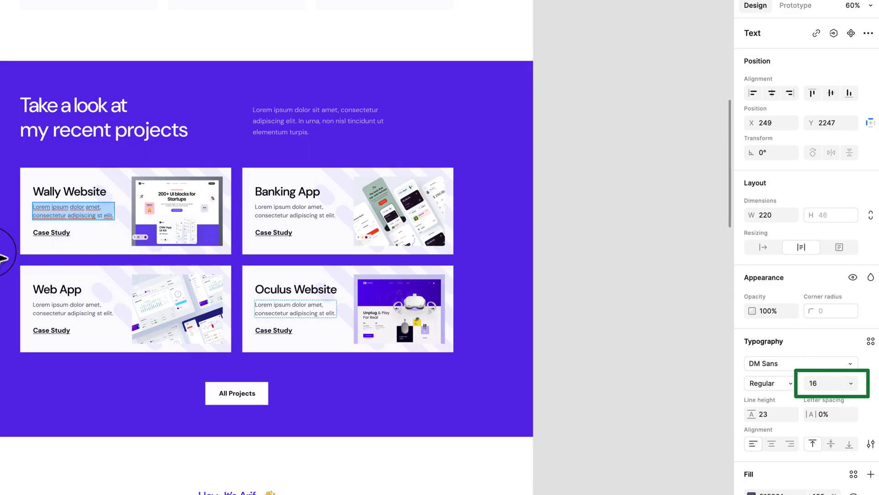
scroll(6, 248, up, 5)
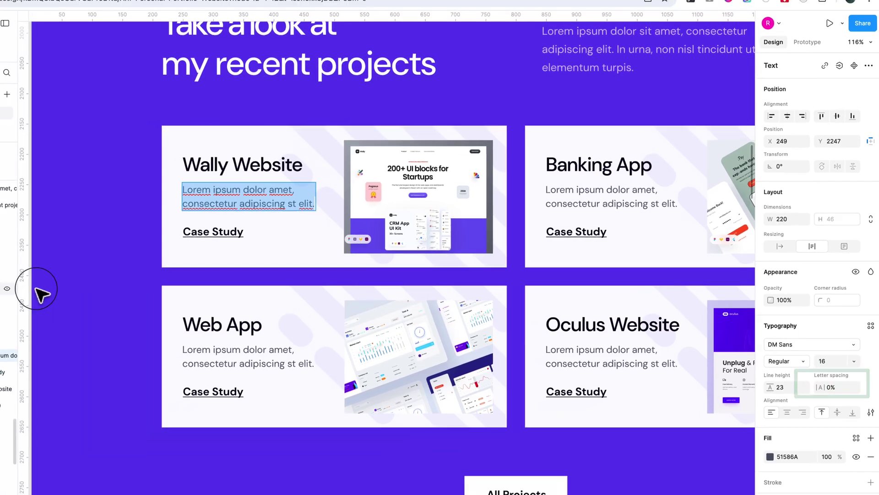
scroll(37, 293, down, 5)
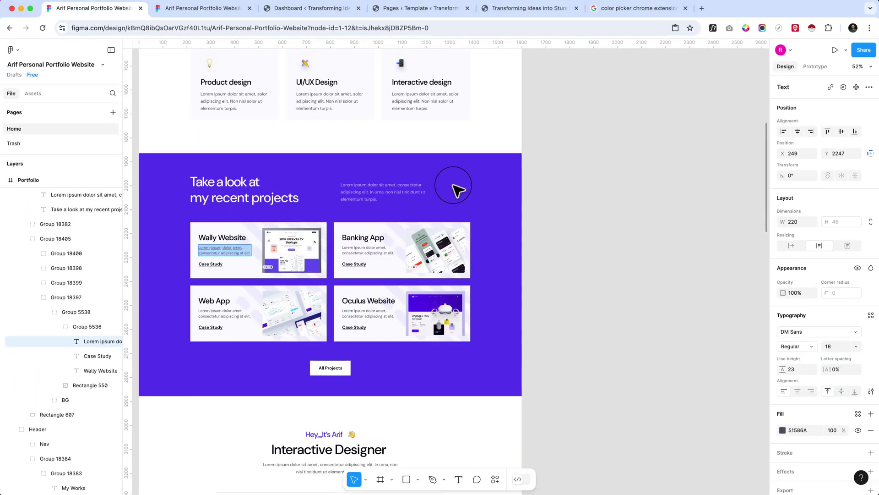
scroll(456, 189, up, 5)
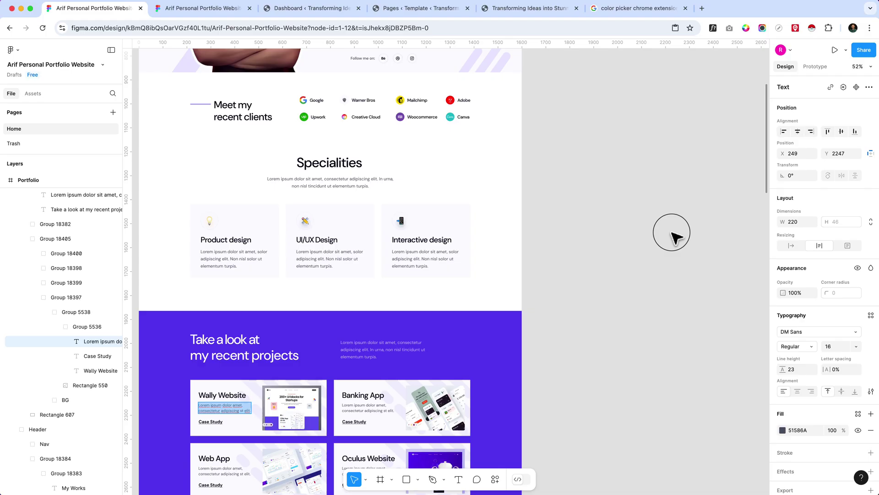
key(Escape)
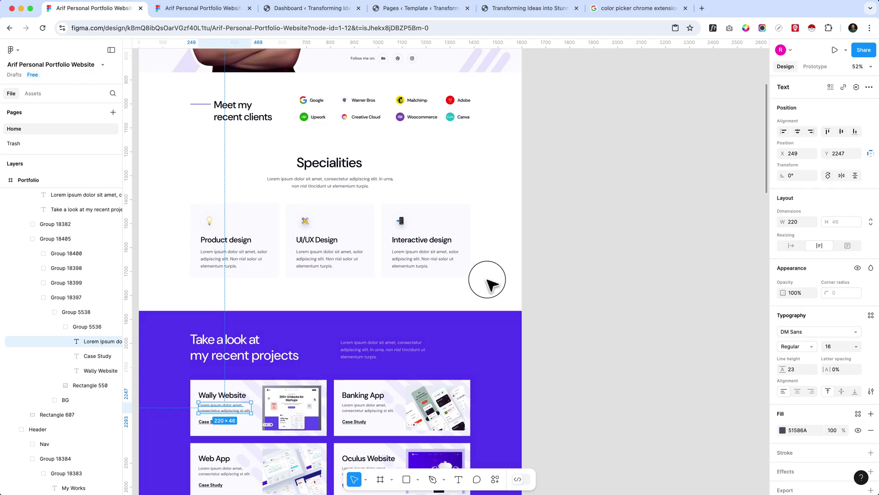
scroll(527, 289, down, 3)
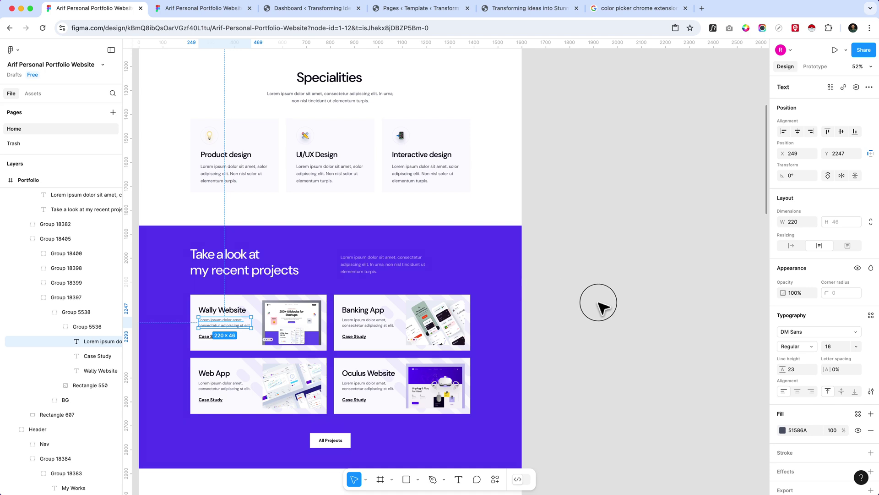
scroll(735, 316, down, 5)
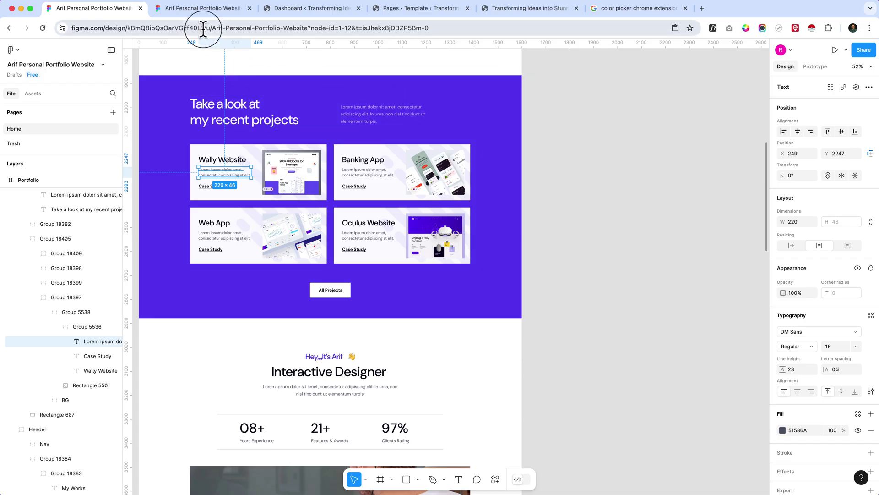
- Switch to the WordPress site editor and enable a custom font size for the Text element
click(411, 5)
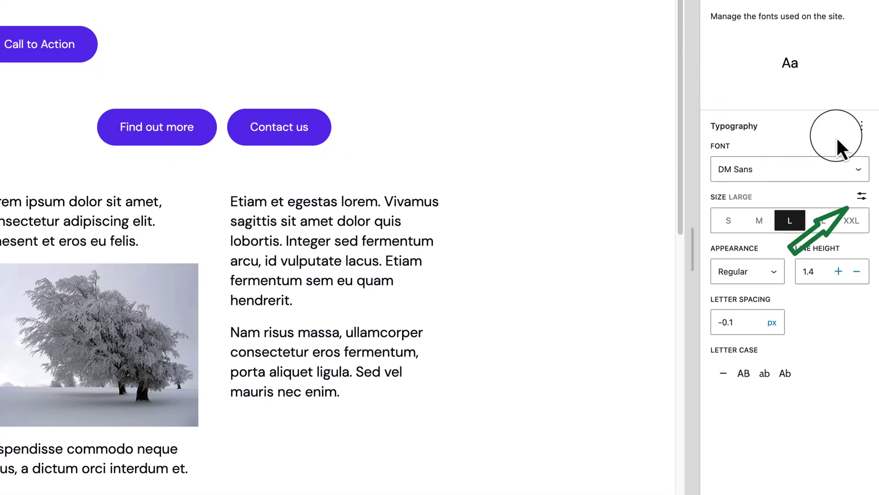
click(861, 196)
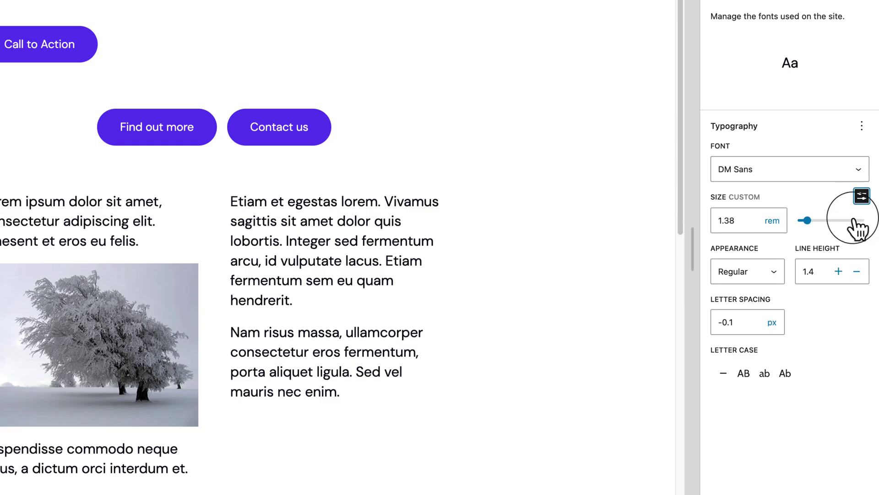
click(772, 221)
click(777, 195)
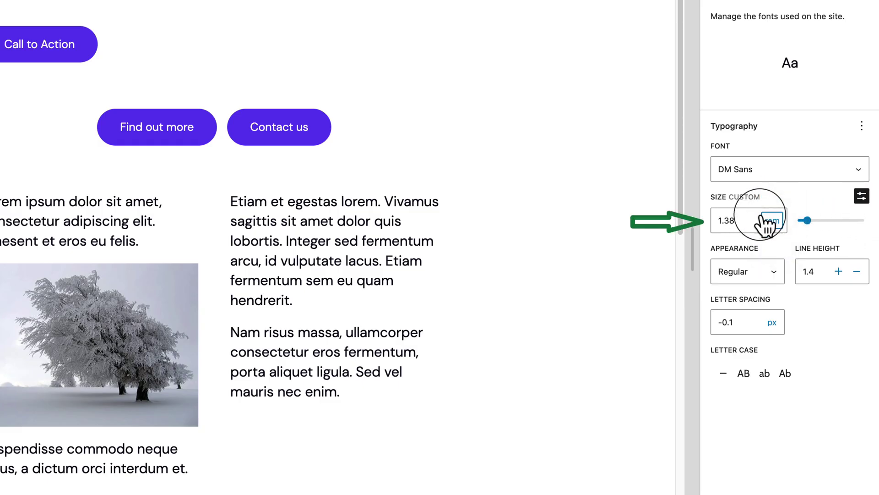
- Set the Text element's custom font size to 18 px
double_click(728, 220)
text(0)
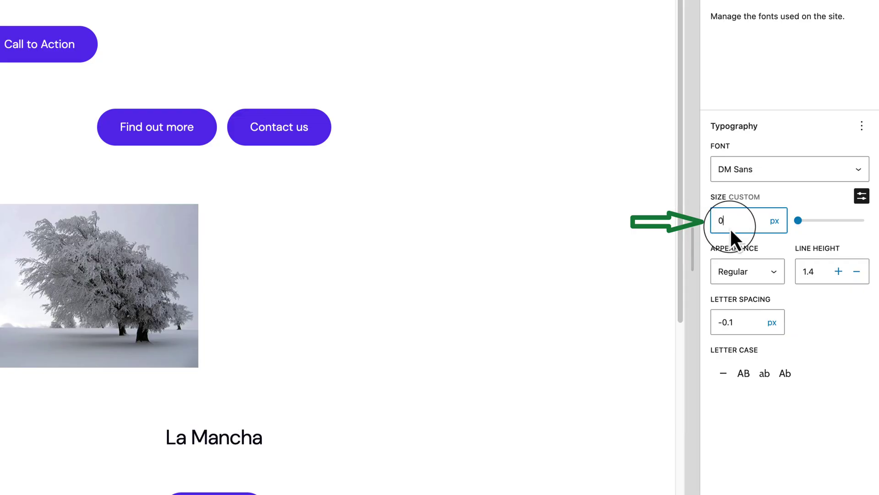
key(BackSpace)
text(18.01)
key(BackSpace)
text(2)
click(771, 223)
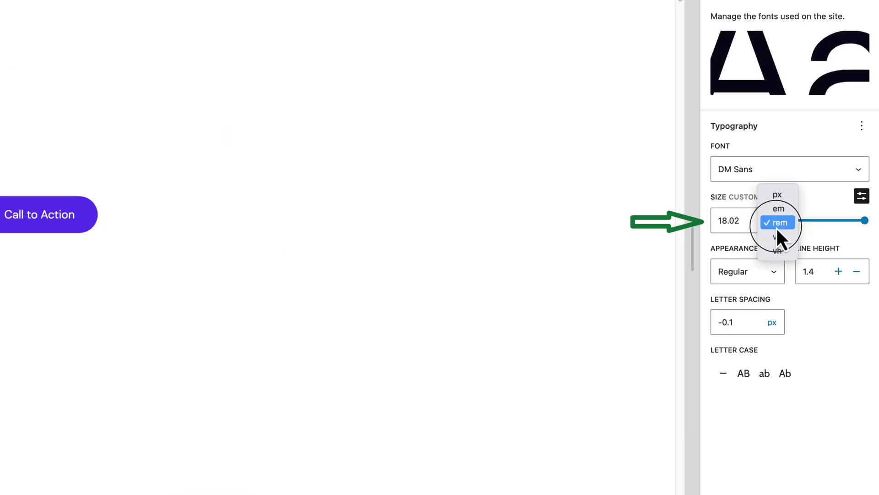
click(783, 207)
click(780, 214)
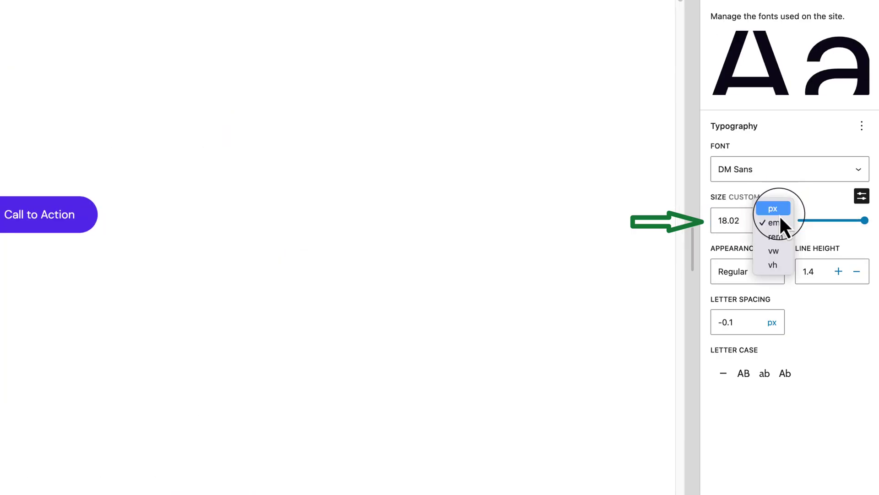
click(780, 208)
click(751, 221)
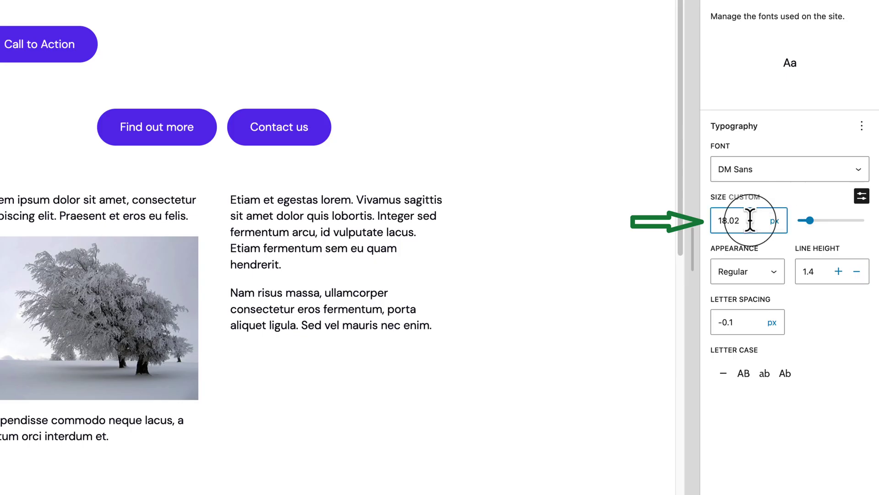
key(BackSpace)
key(BackSpace)
key(BackSpace)
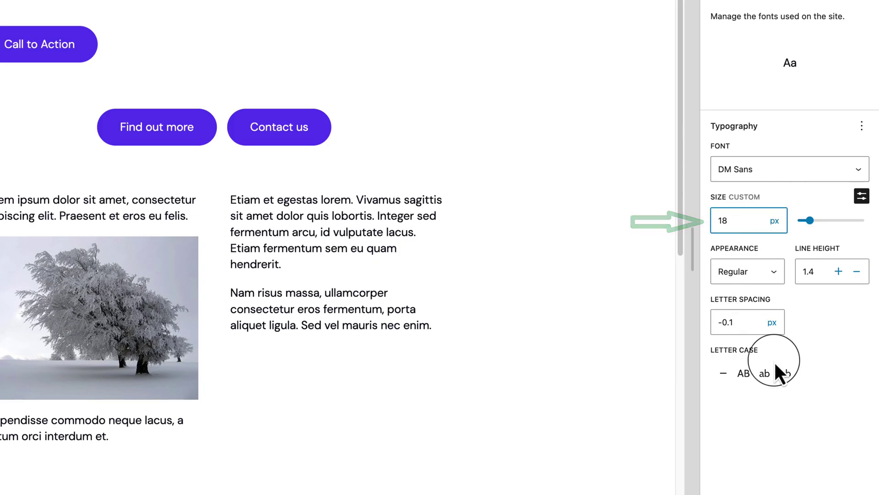
- Set the Text element's letter spacing to 0 px and return to the list of typography elements
drag(738, 321, 675, 322)
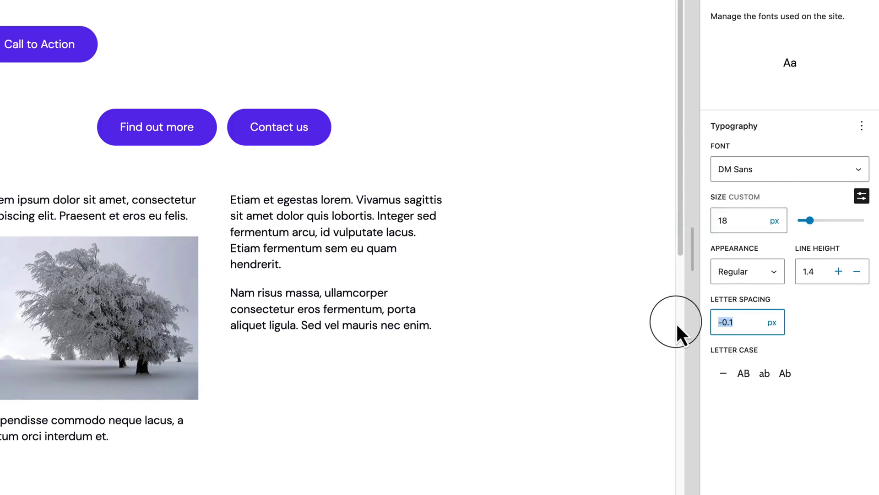
text(0)
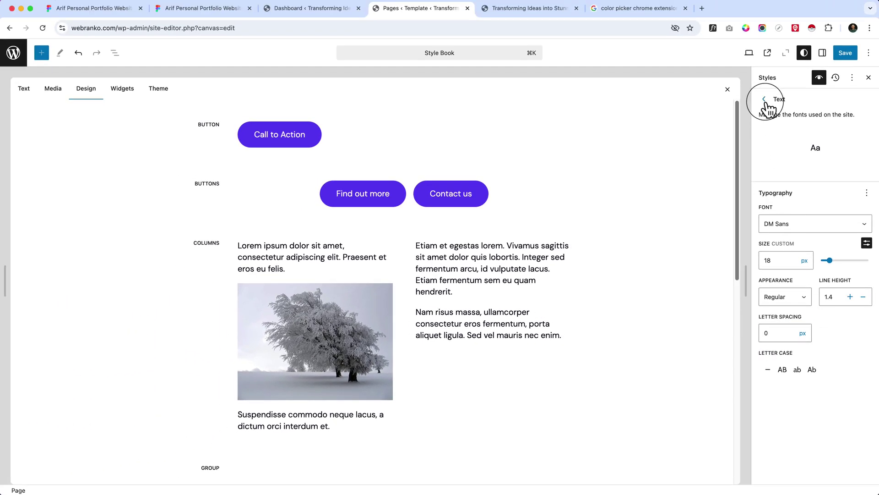
click(768, 104)
click(794, 306)
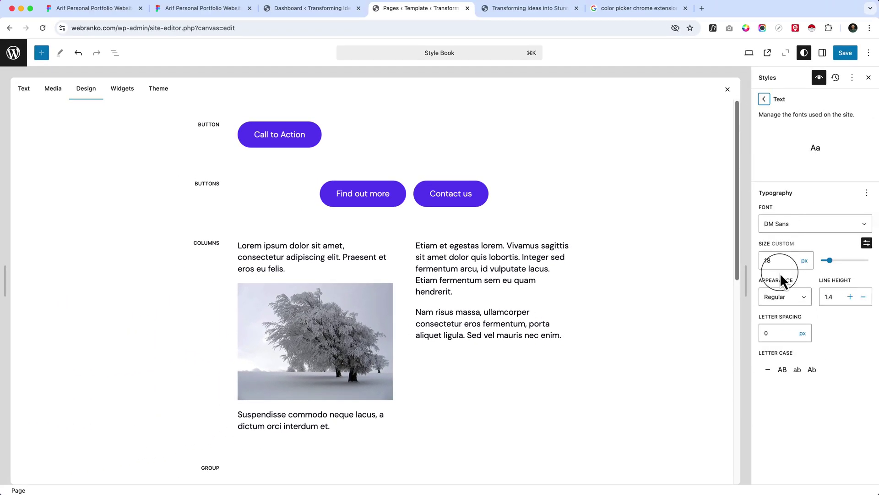
click(764, 100)
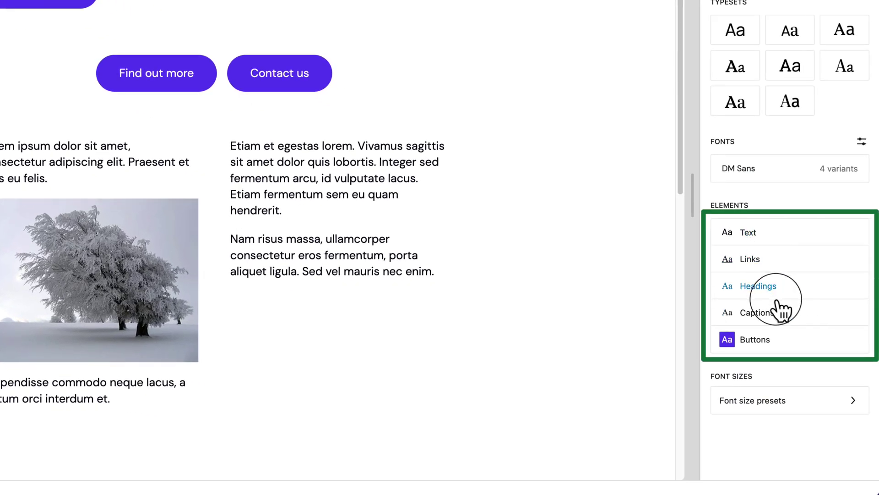